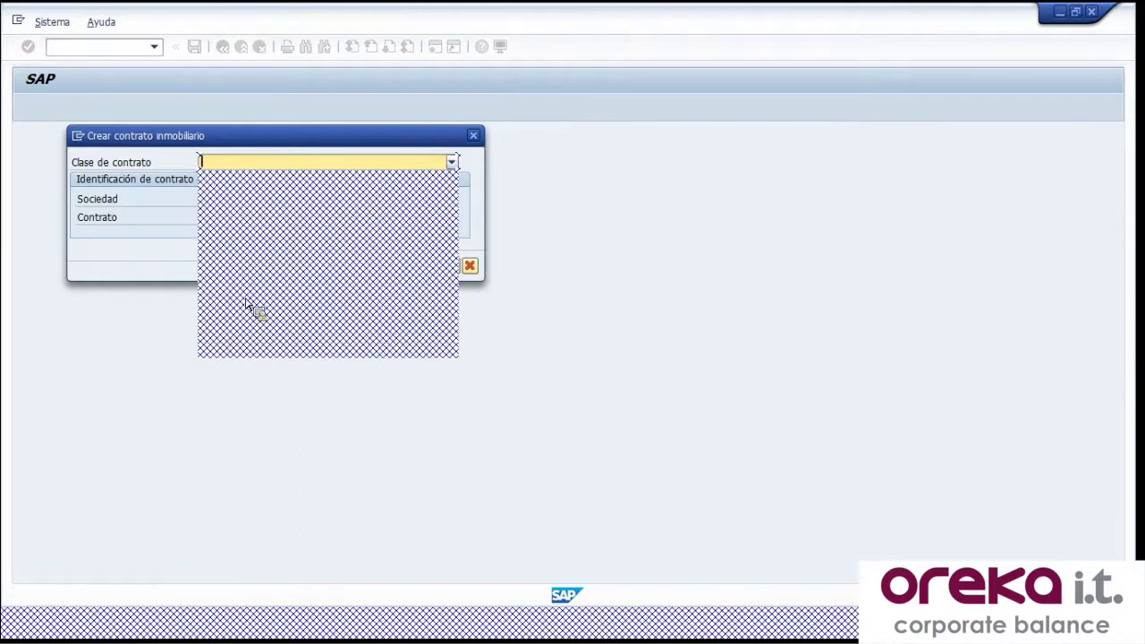
# Create a new real estate contract of class CU05 Toma alquiler balance leasing in company 9000
pyautogui.click(240, 361)
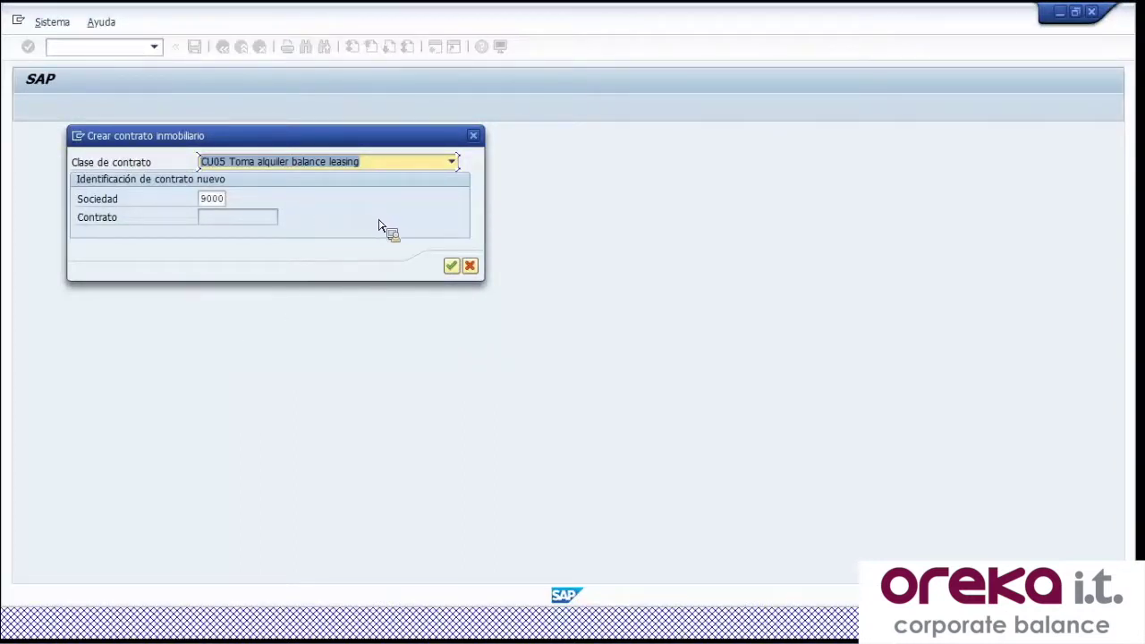
pyautogui.click(454, 273)
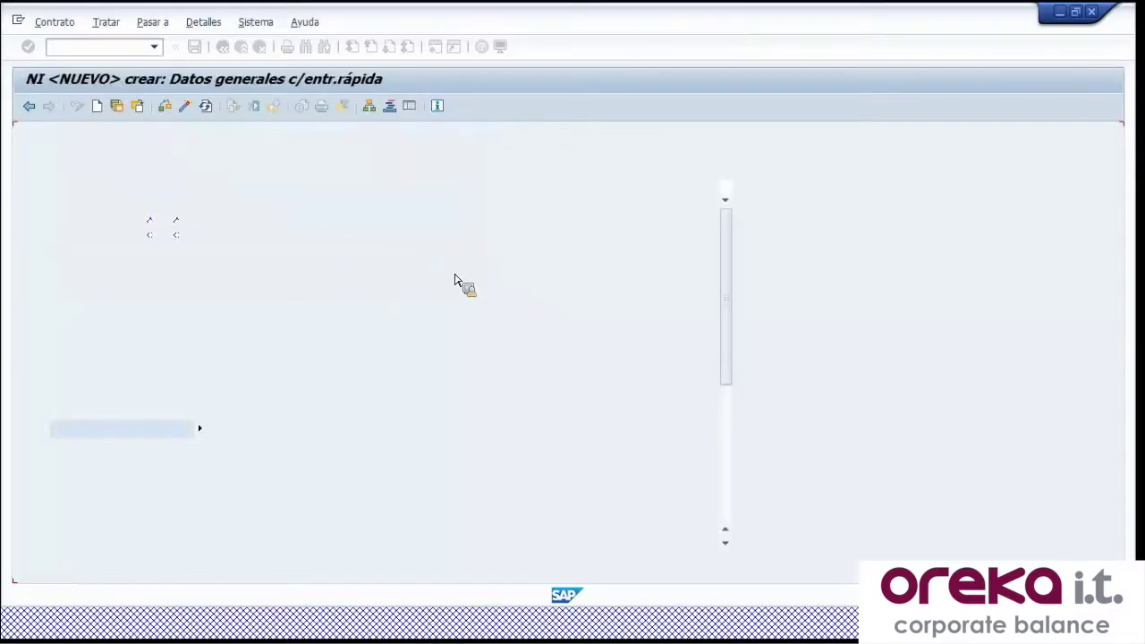
pyautogui.scroll(-1, 394, 258)
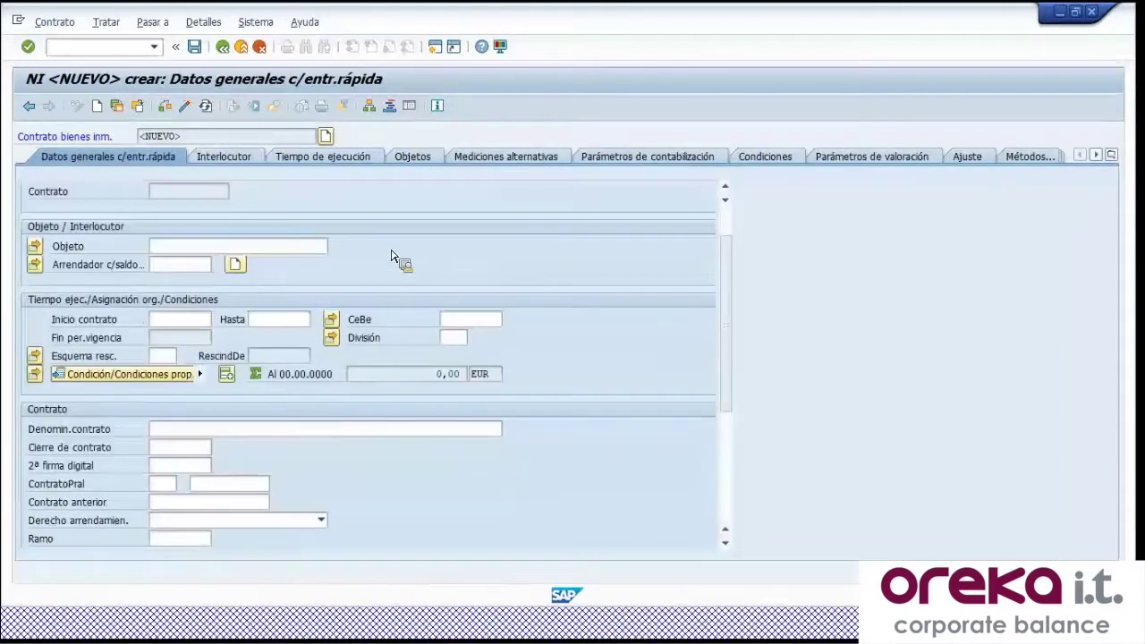
pyautogui.scroll(1, 393, 257)
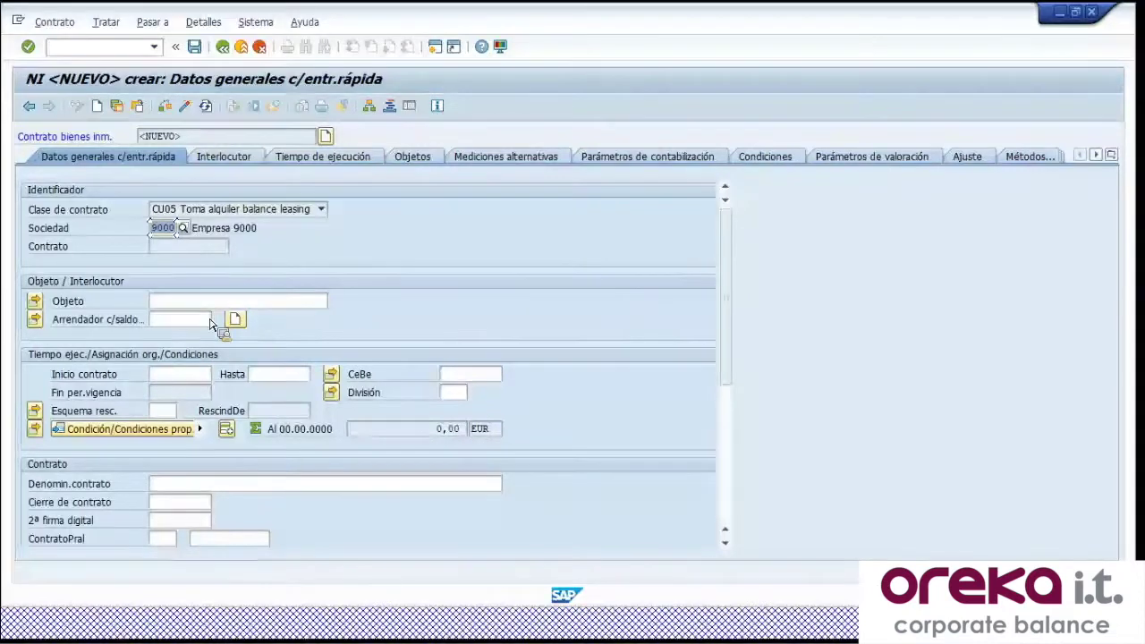
# Assign landlord 5 to the contract and set its term from 01.01.2019 to 31.12.2020
pyautogui.click(170, 320)
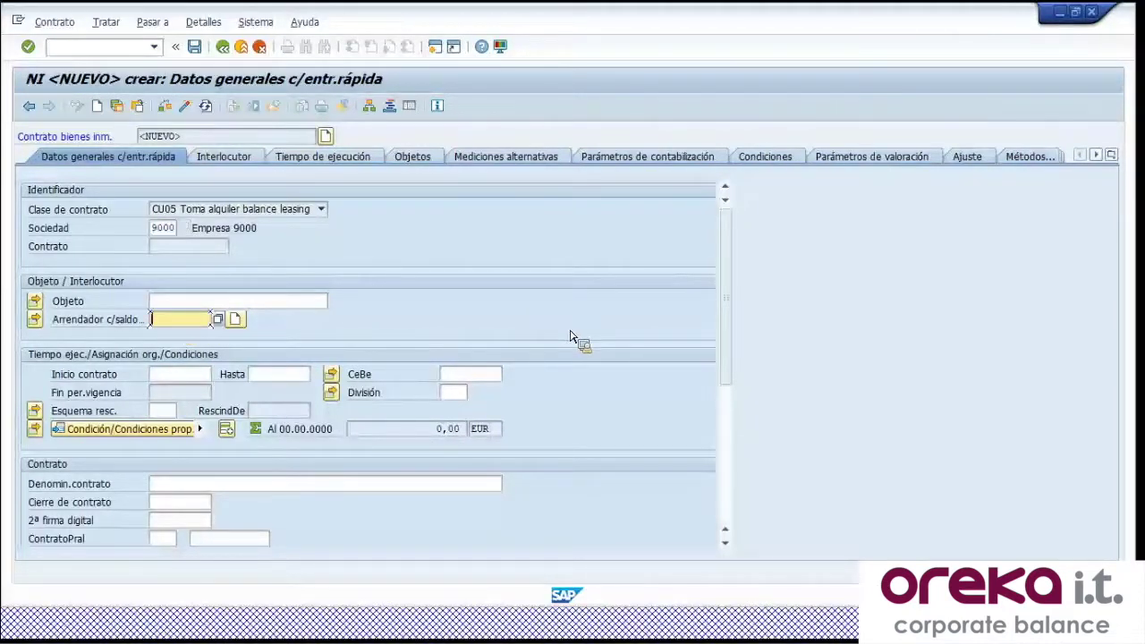
pyautogui.write('5')
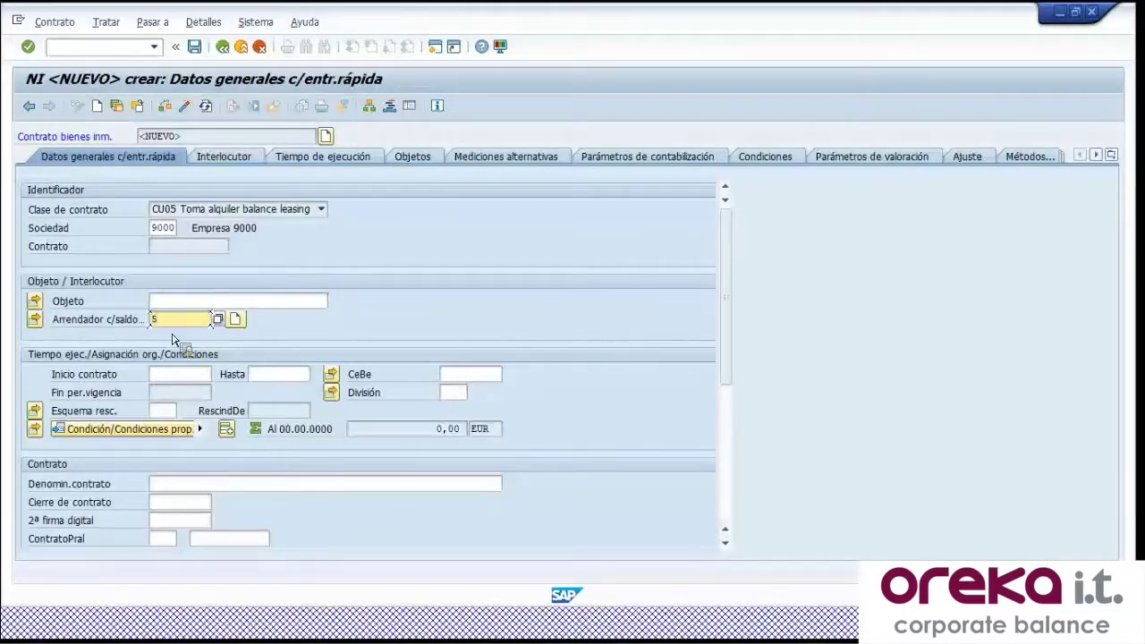
pyautogui.click(176, 376)
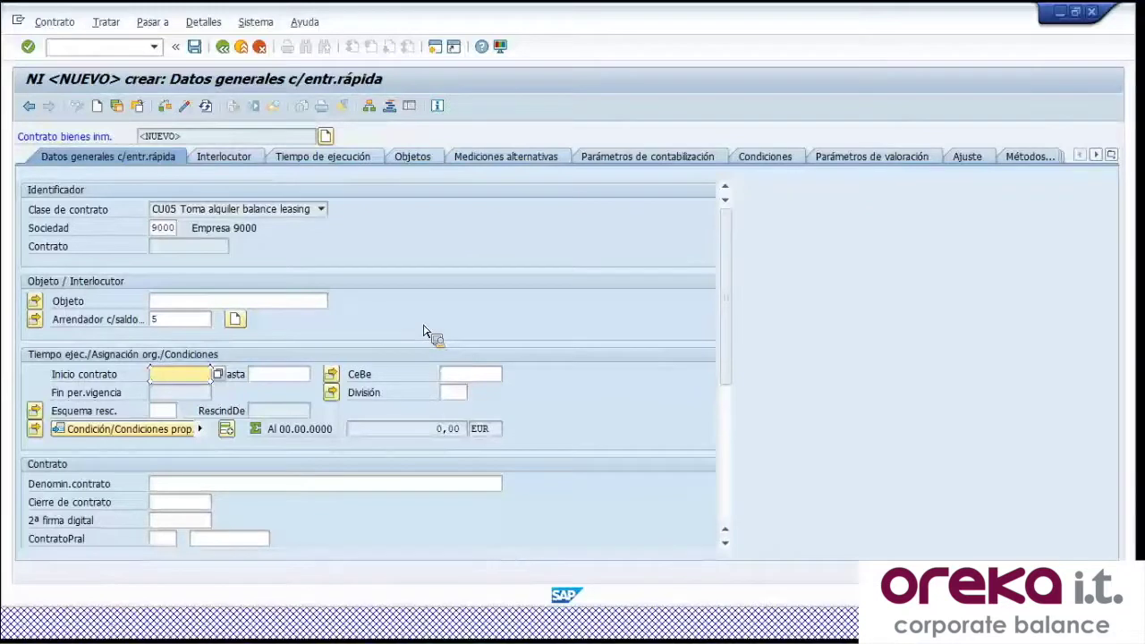
pyautogui.write('01.01.201')
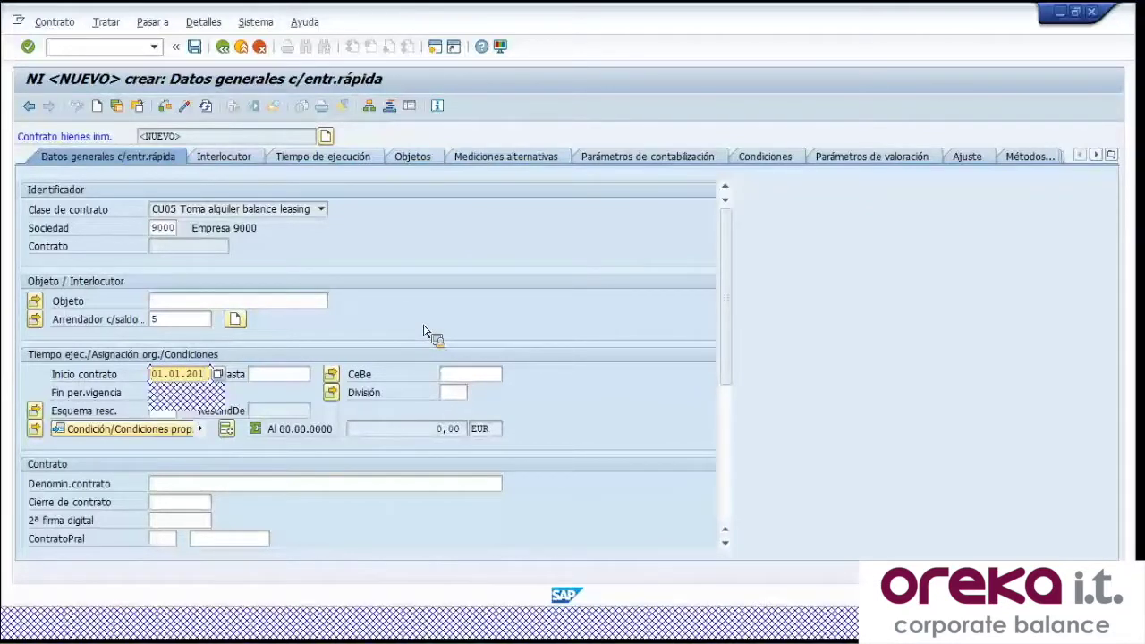
pyautogui.write('9')
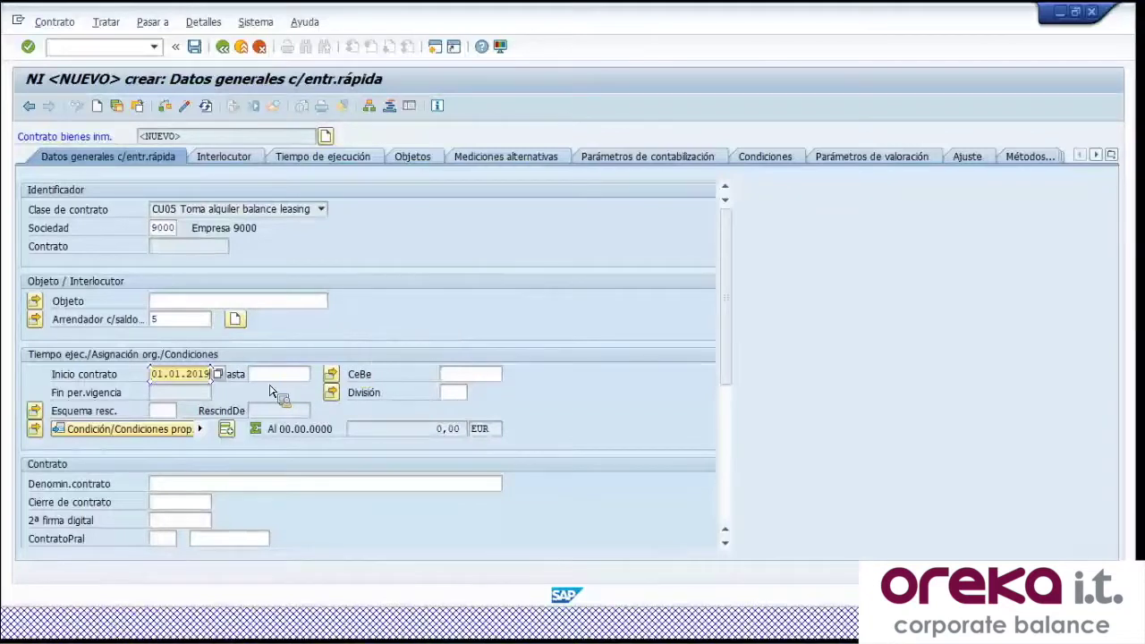
pyautogui.press('Tab')
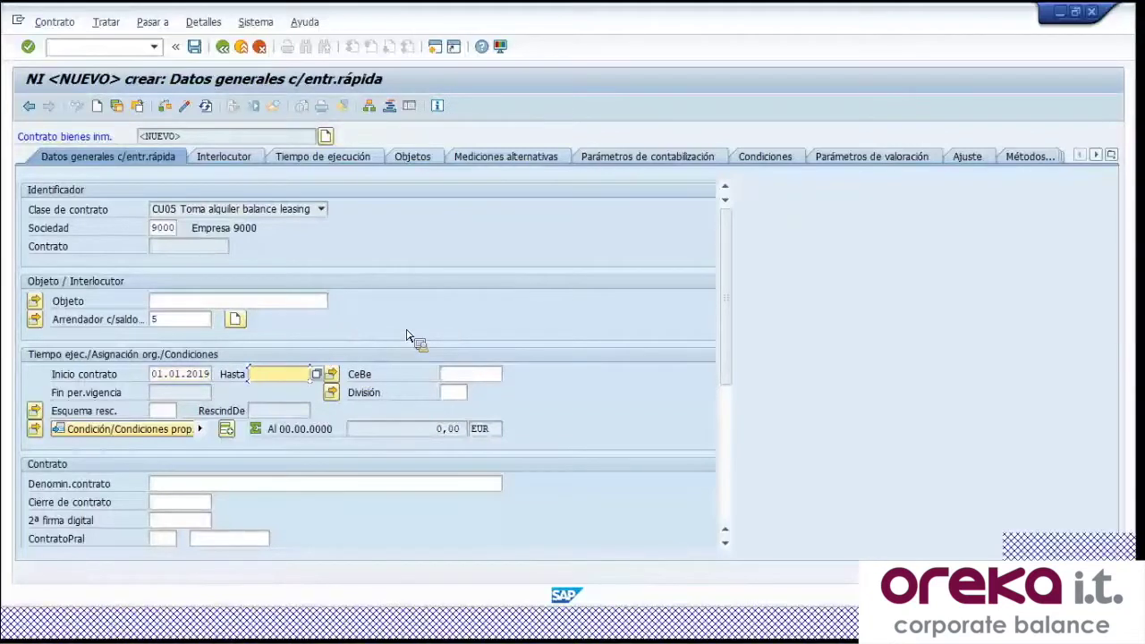
pyautogui.write('31.12.2020')
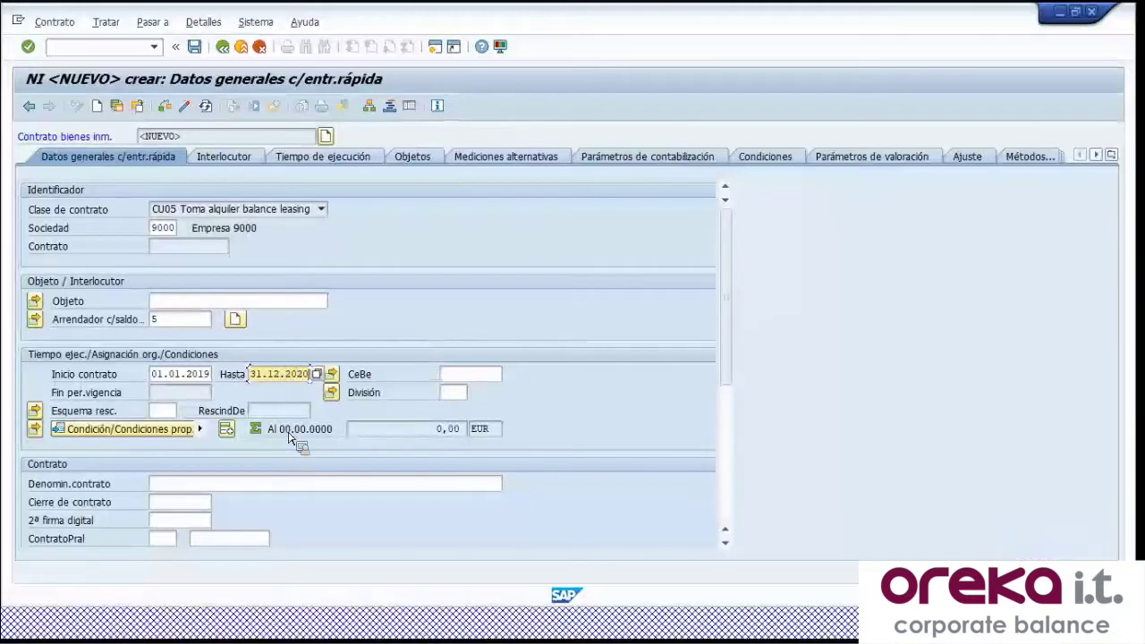
# Name the contract Utillaje REFX and set its tenancy law to option 7, the Spanish Derecho de arrendamiento
pyautogui.click(275, 484)
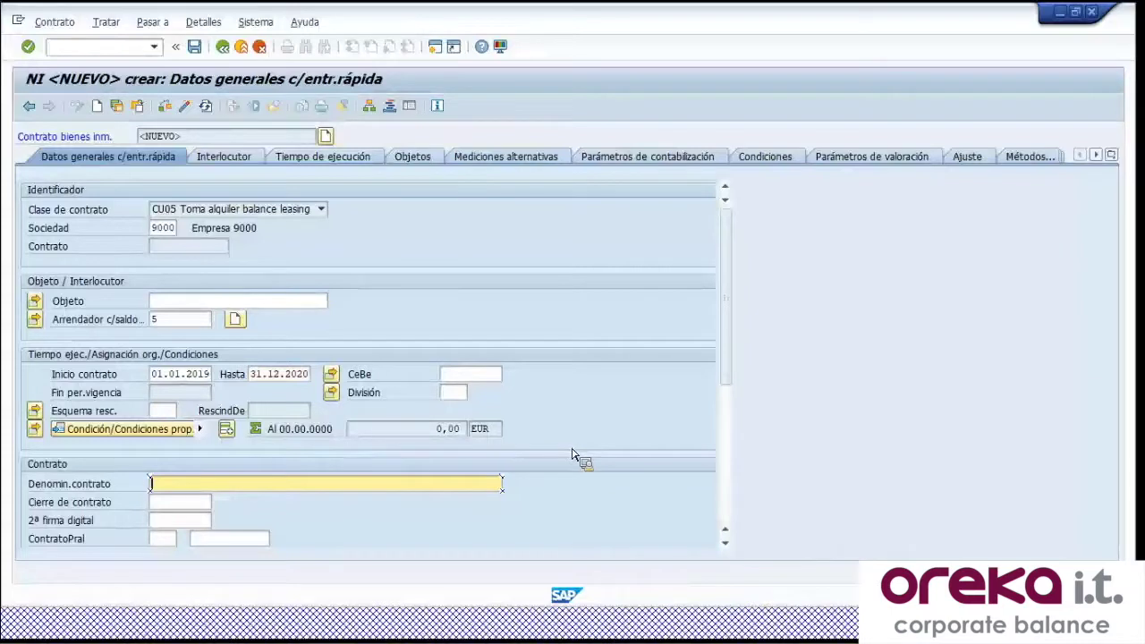
pyautogui.scroll(-1, 573, 456)
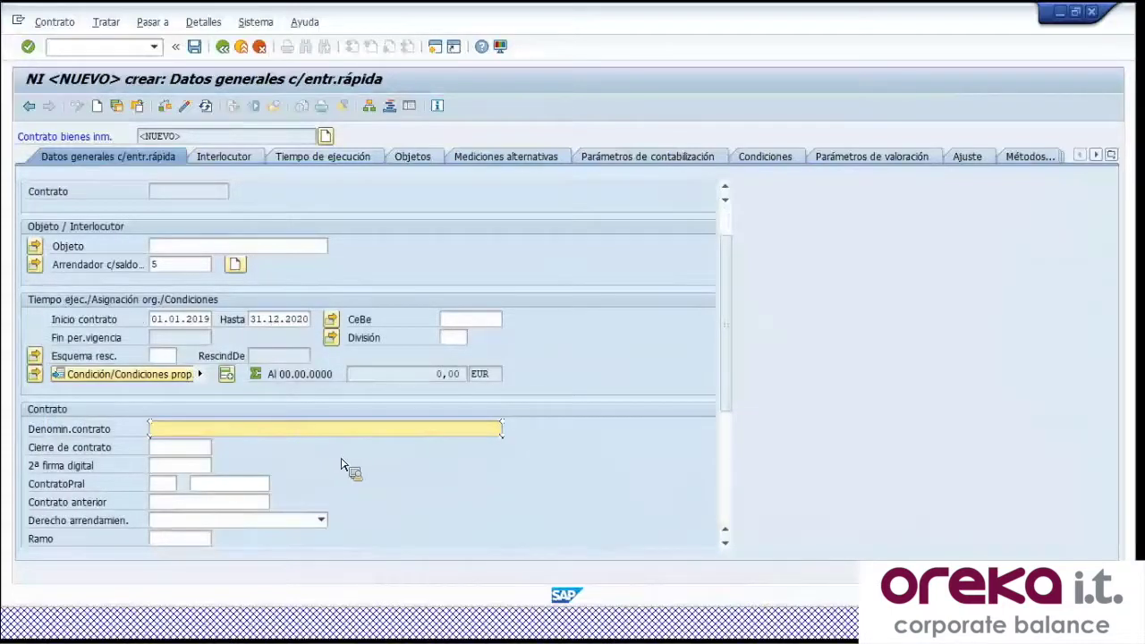
pyautogui.write('Utilla')
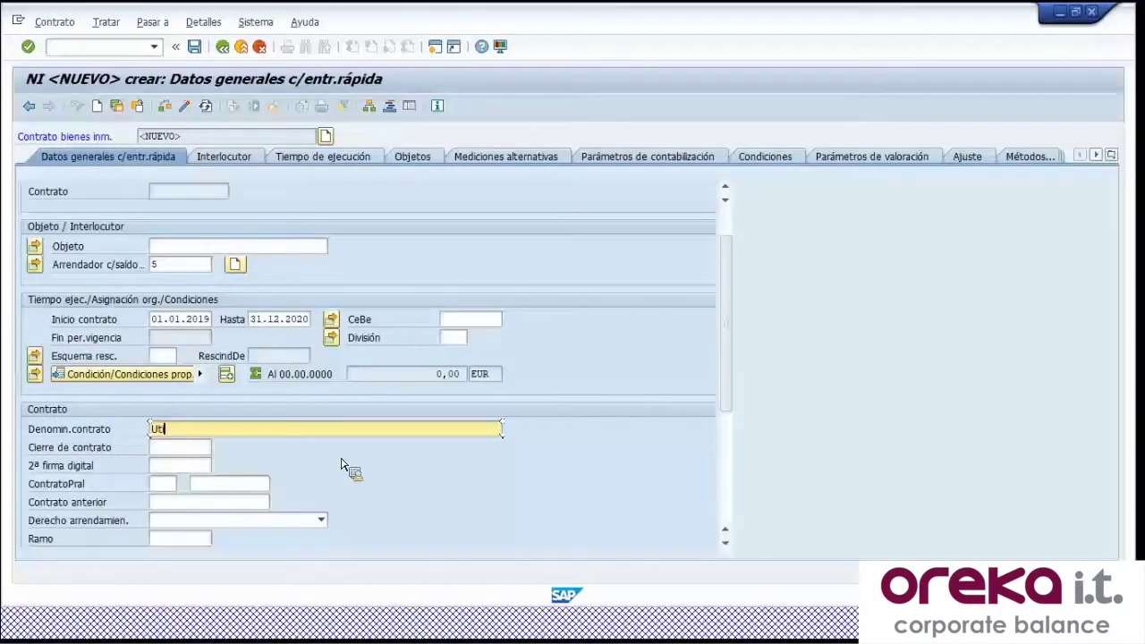
pyautogui.write('je REFX')
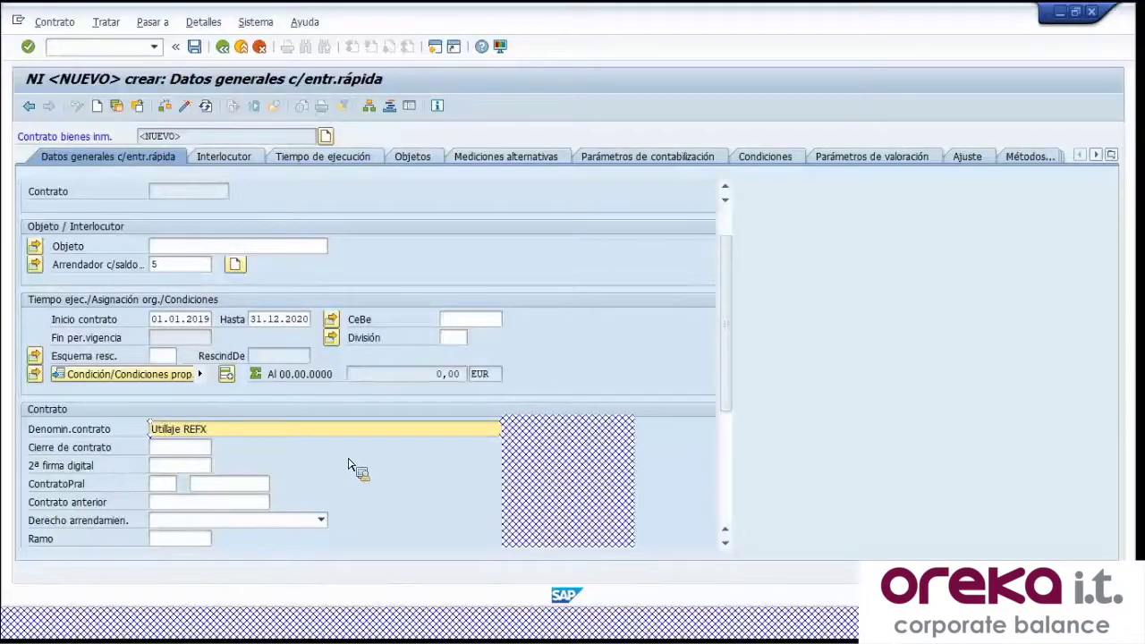
pyautogui.click(288, 522)
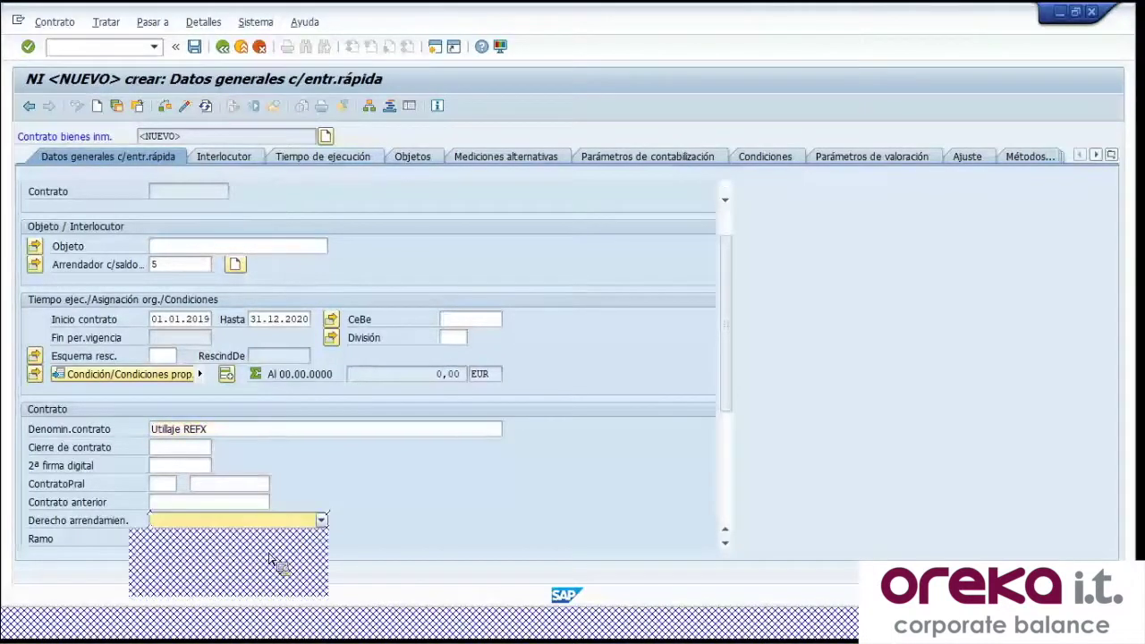
pyautogui.click(207, 585)
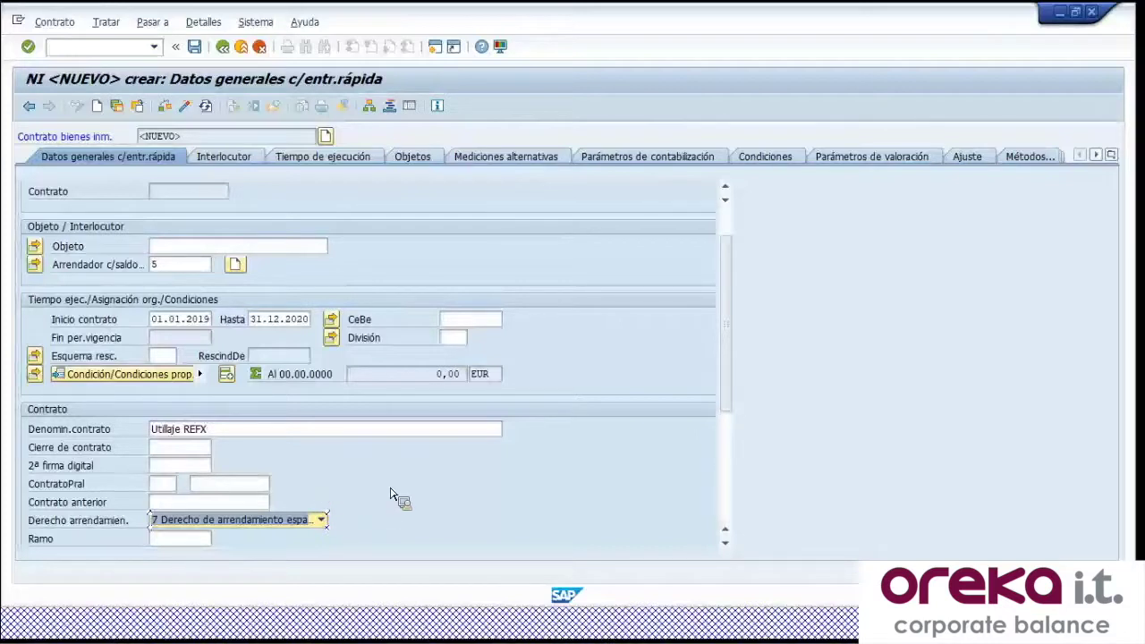
pyautogui.scroll(-2, 419, 491)
pyautogui.scroll(2, 429, 488)
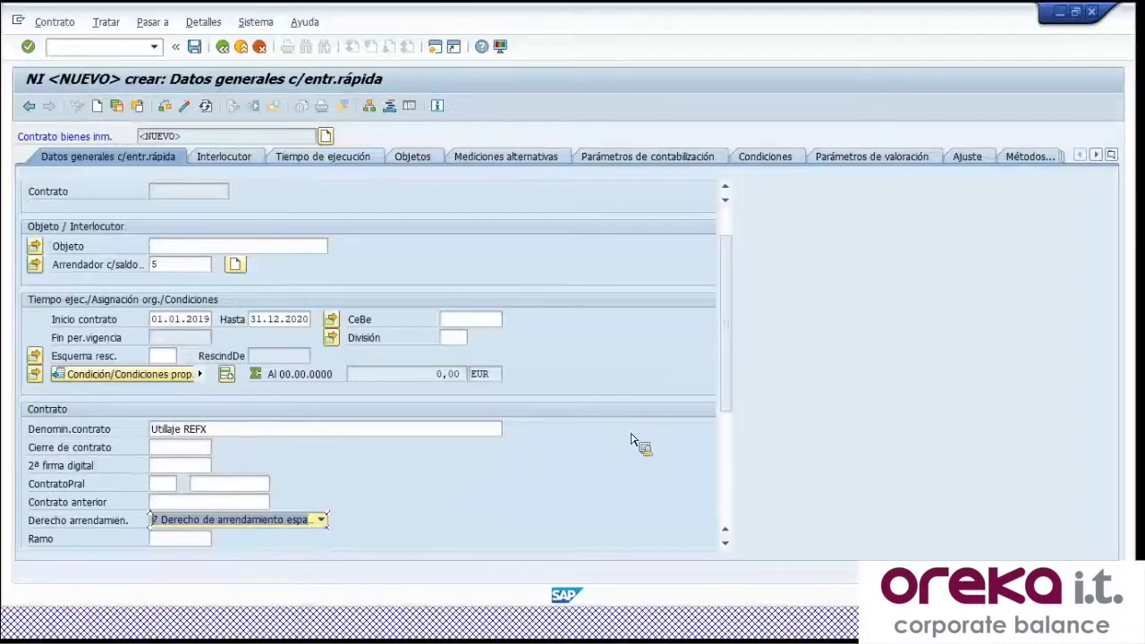
pyautogui.scroll(3, 633, 441)
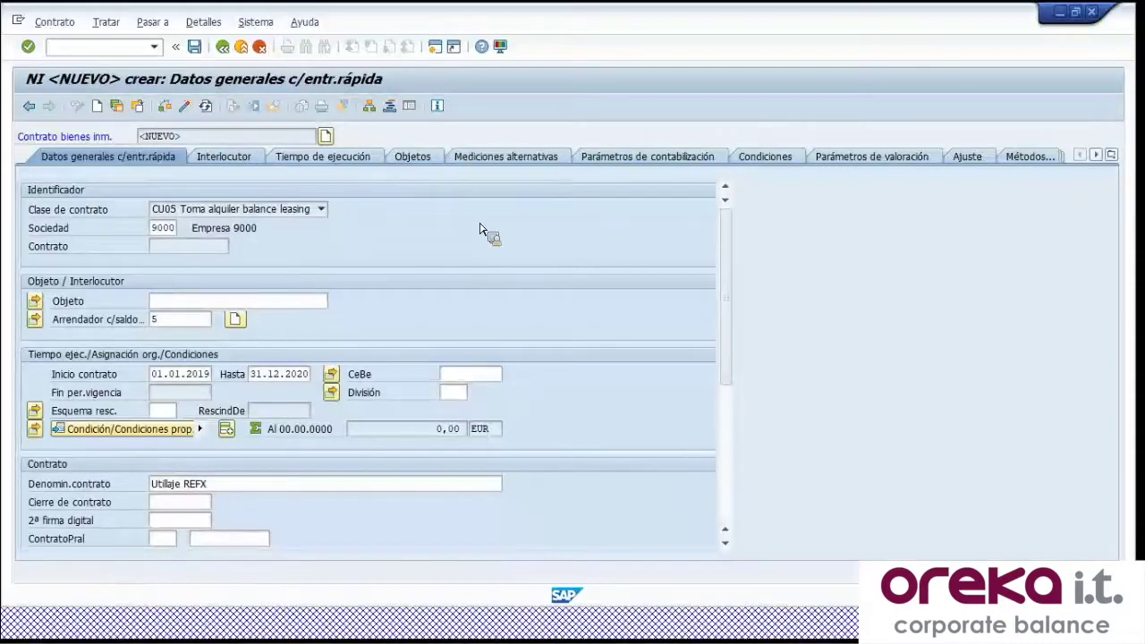
# Review the landlord's partner and vendor assignment and the contract's start and cash flow start dates
pyautogui.click(222, 156)
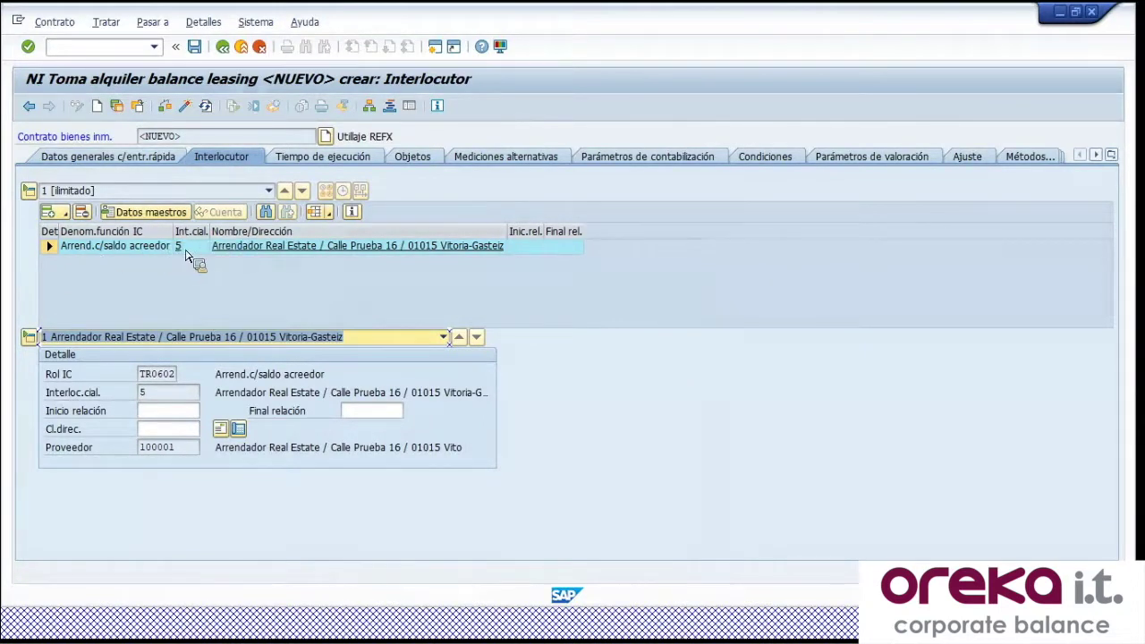
pyautogui.moveTo(176, 447); pyautogui.dragTo(140, 448)
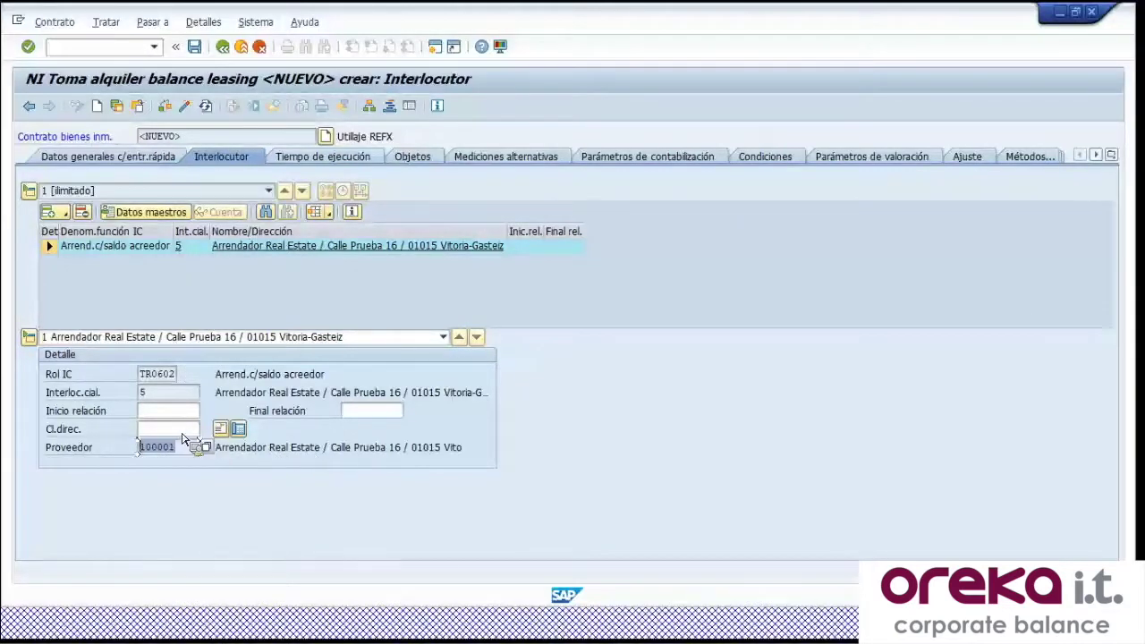
pyautogui.click(224, 285)
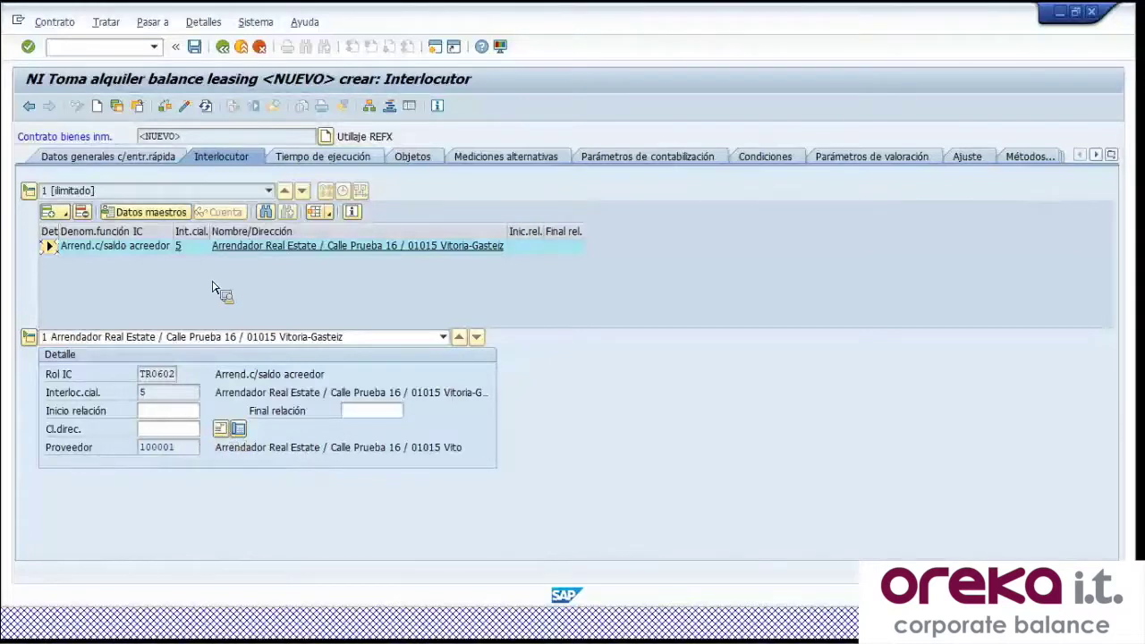
pyautogui.click(336, 164)
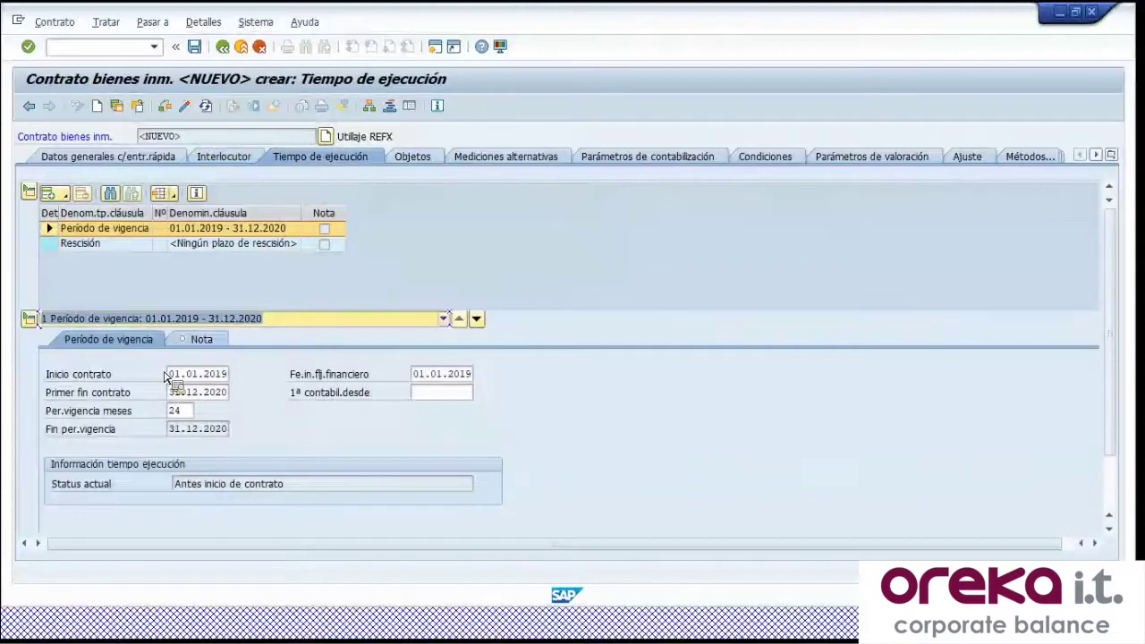
pyautogui.click(192, 374)
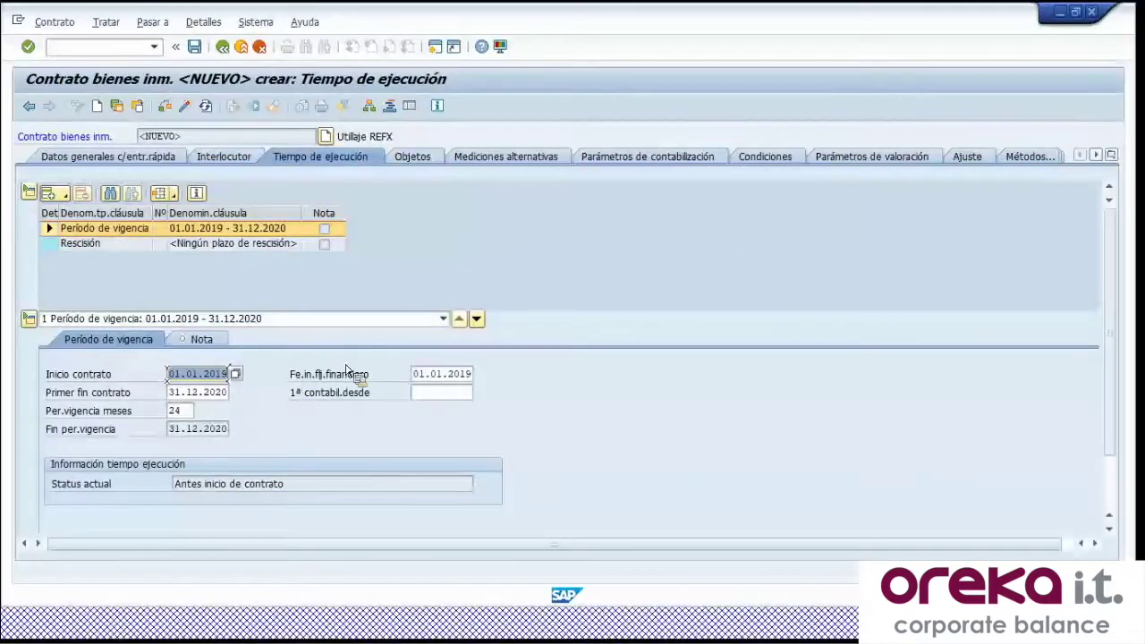
pyautogui.click(421, 375)
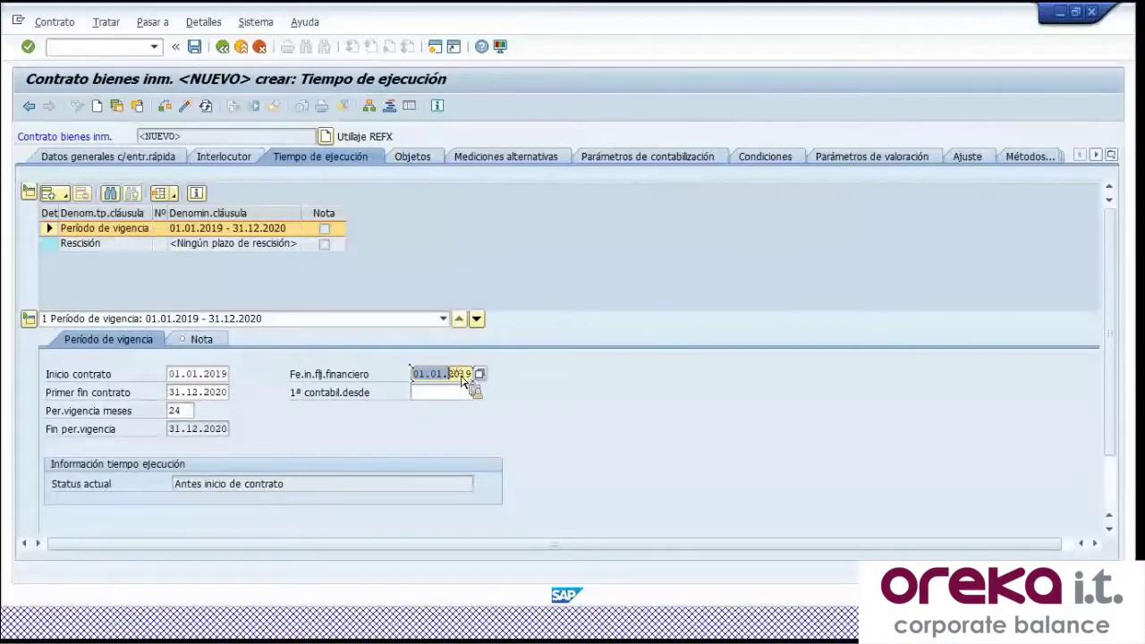
pyautogui.click(438, 262)
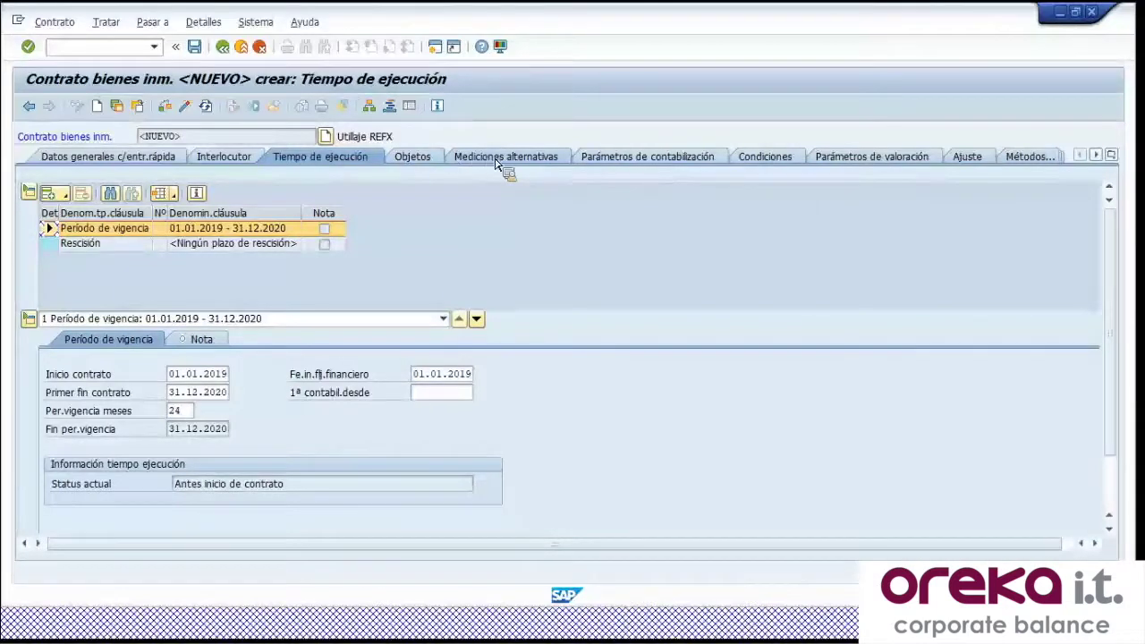
# Examine the payment method, payment terms and dunning area fields in the contract's posting parameters
pyautogui.click(593, 161)
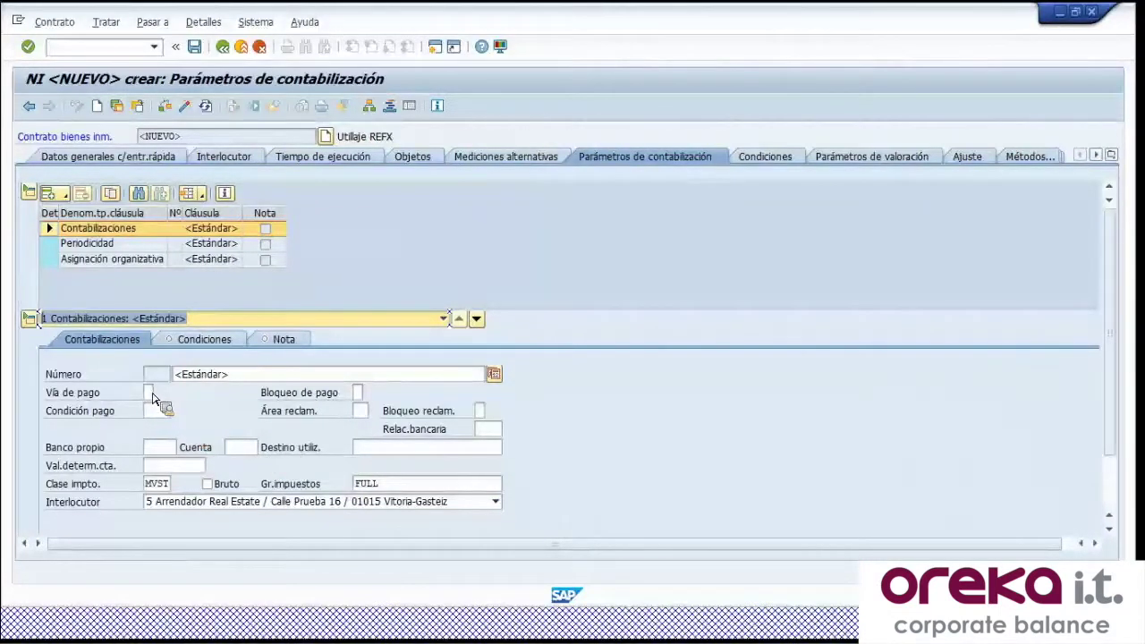
pyautogui.click(149, 394)
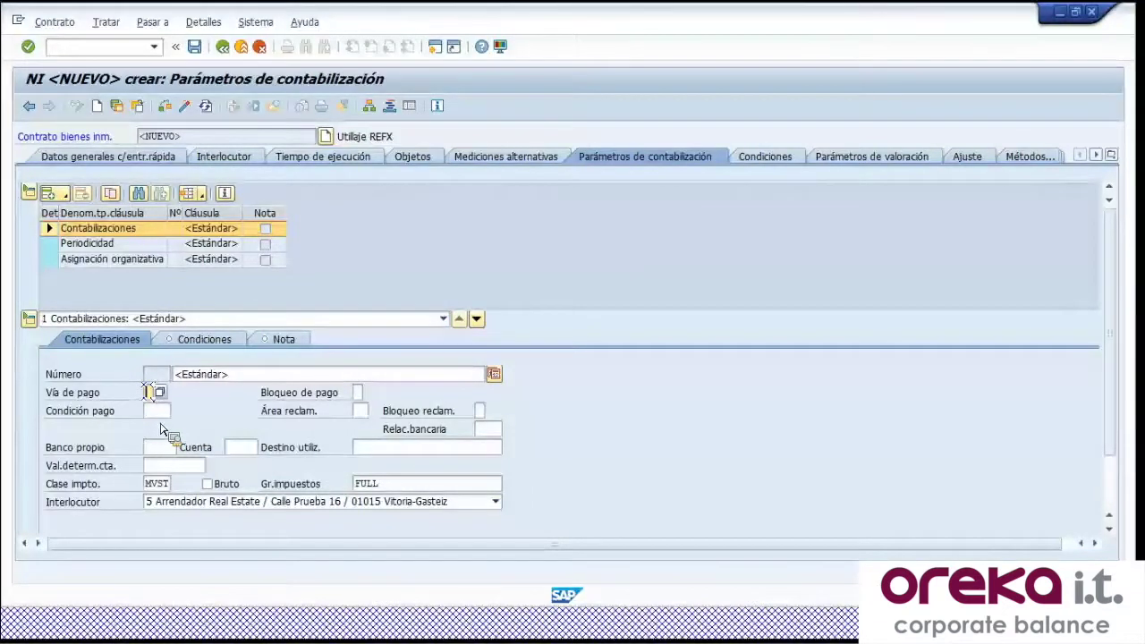
pyautogui.click(157, 411)
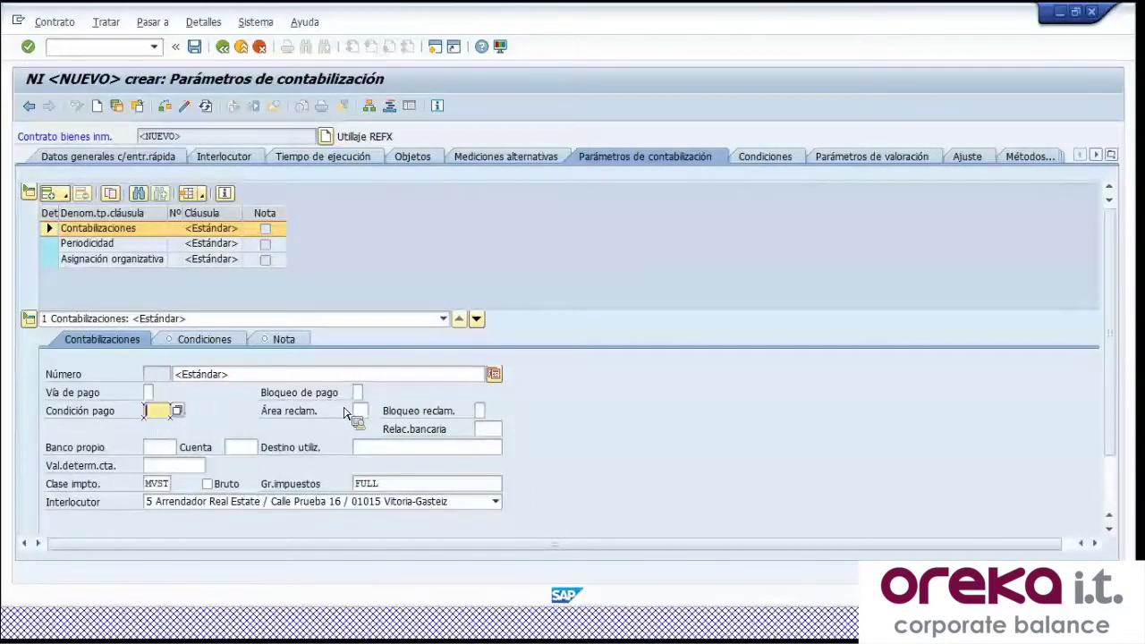
pyautogui.click(360, 411)
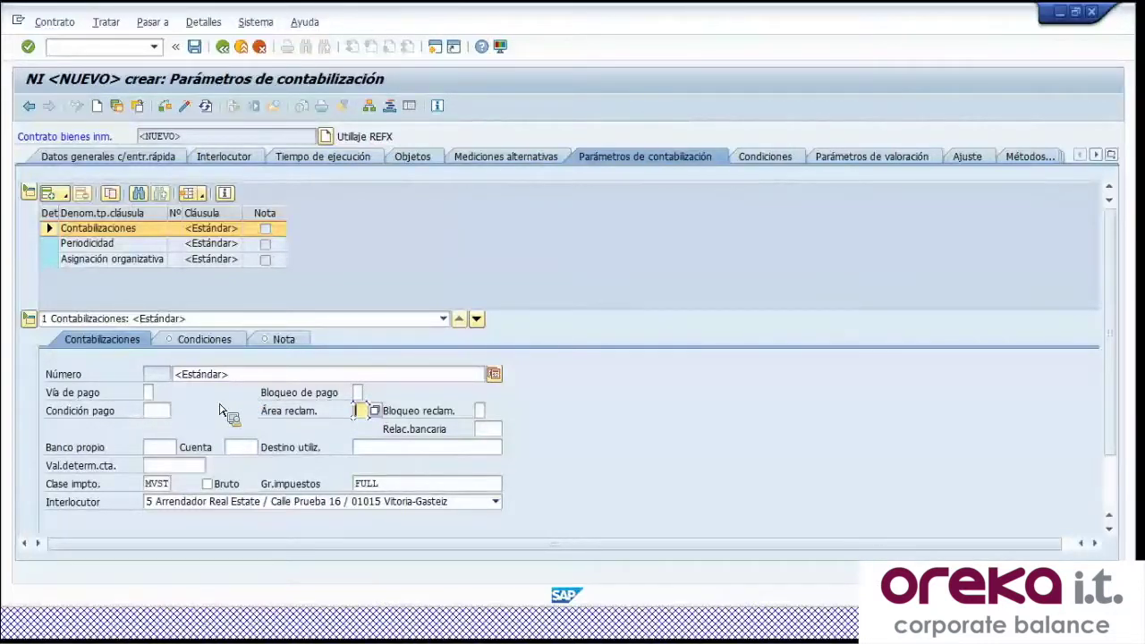
pyautogui.click(155, 411)
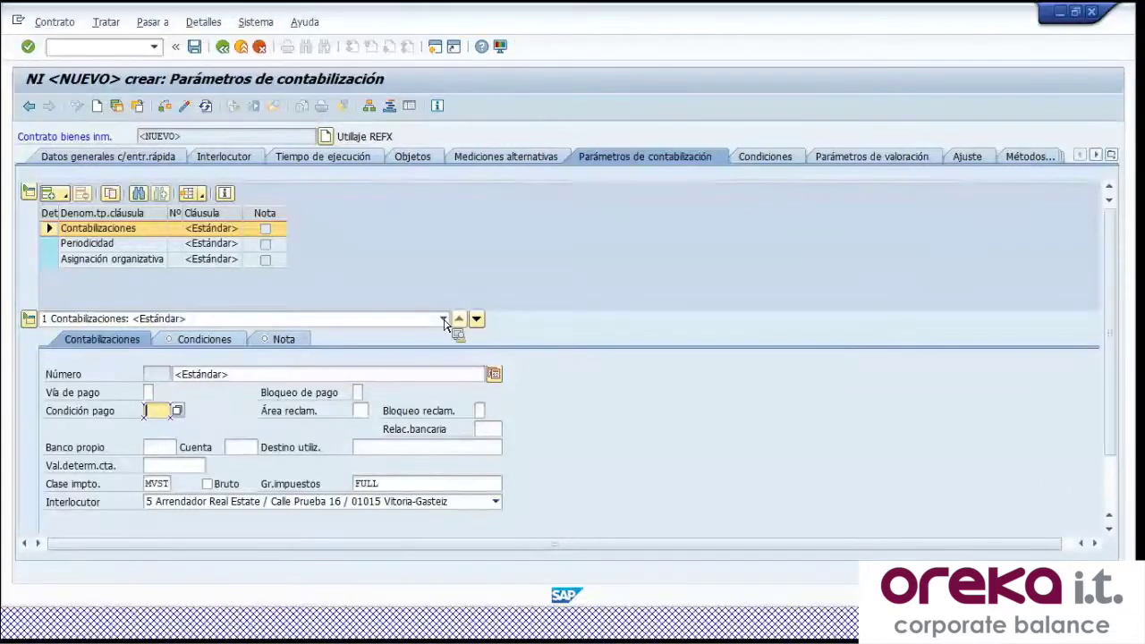
# Add a V100 Alquiler base acreedor condition to the contract with a unit price of 1000
pyautogui.click(765, 159)
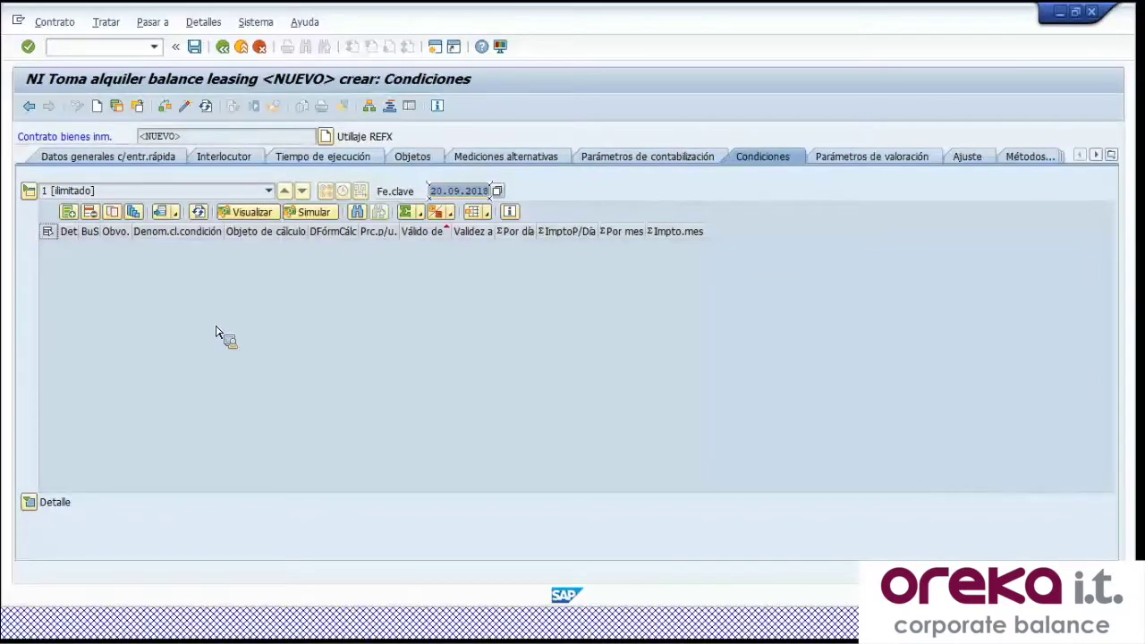
pyautogui.click(69, 213)
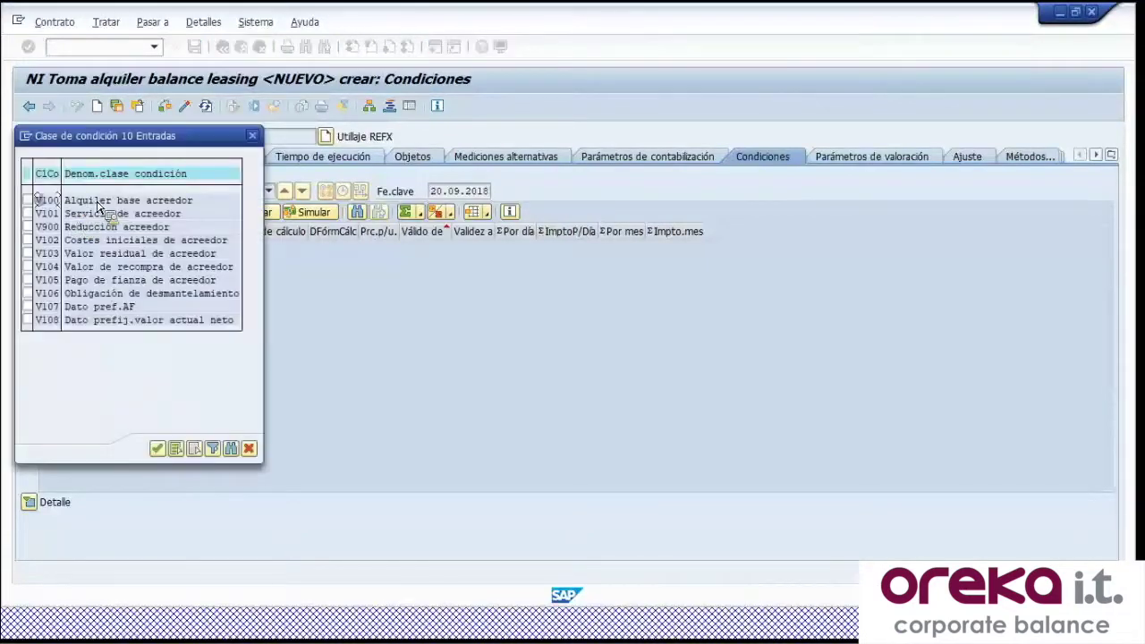
pyautogui.doubleClick(105, 204)
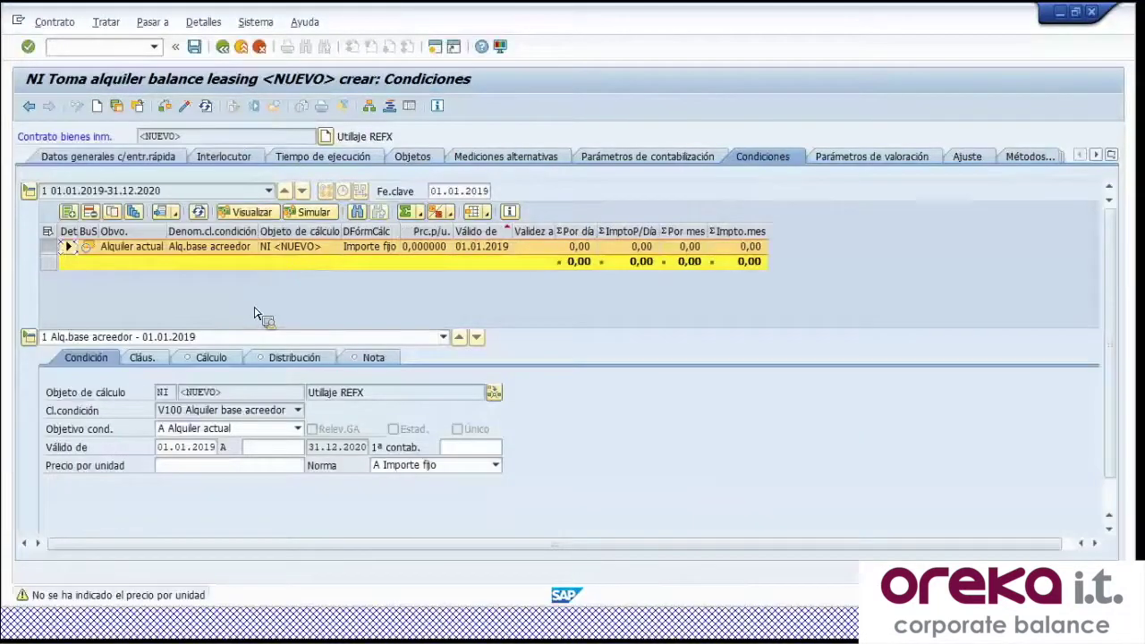
pyautogui.click(204, 470)
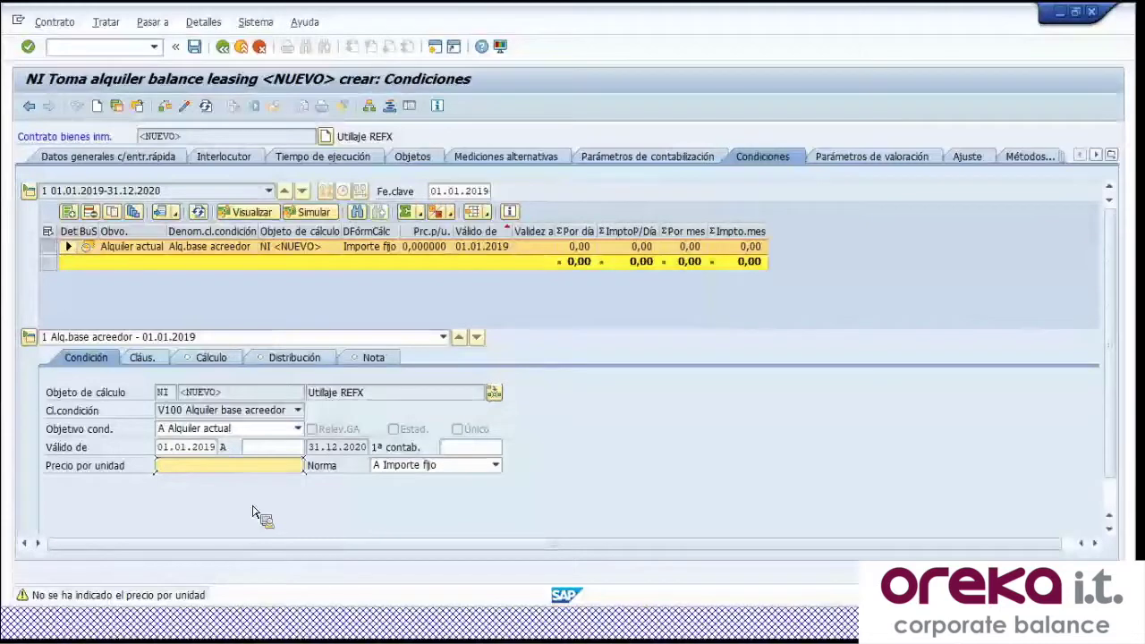
pyautogui.write('1000')
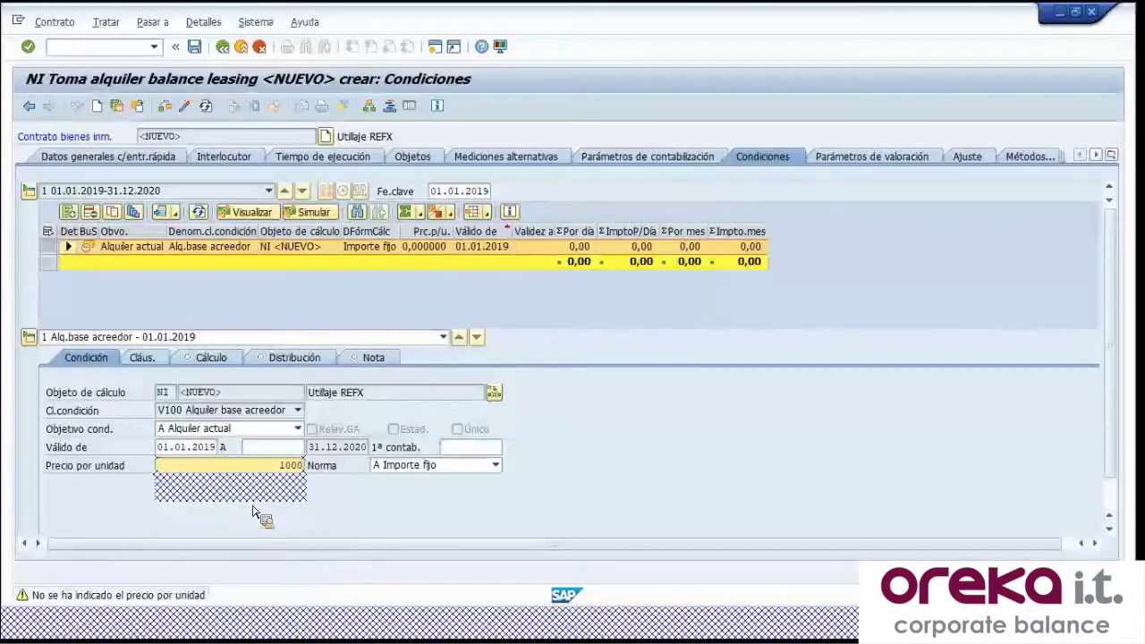
pyautogui.press('Return')
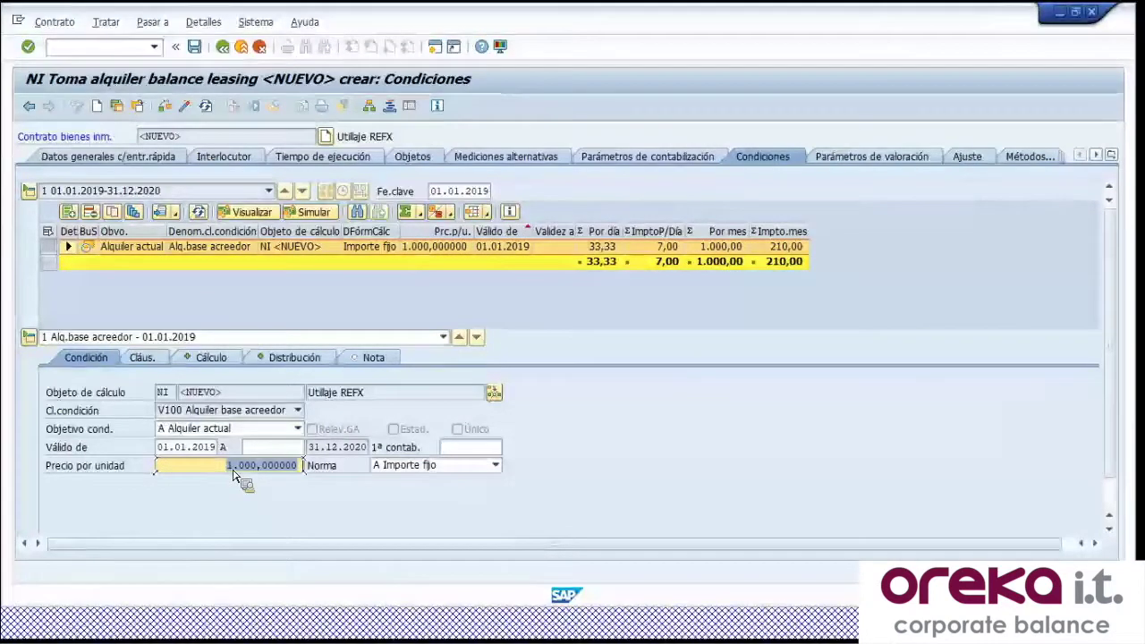
pyautogui.press('Home')
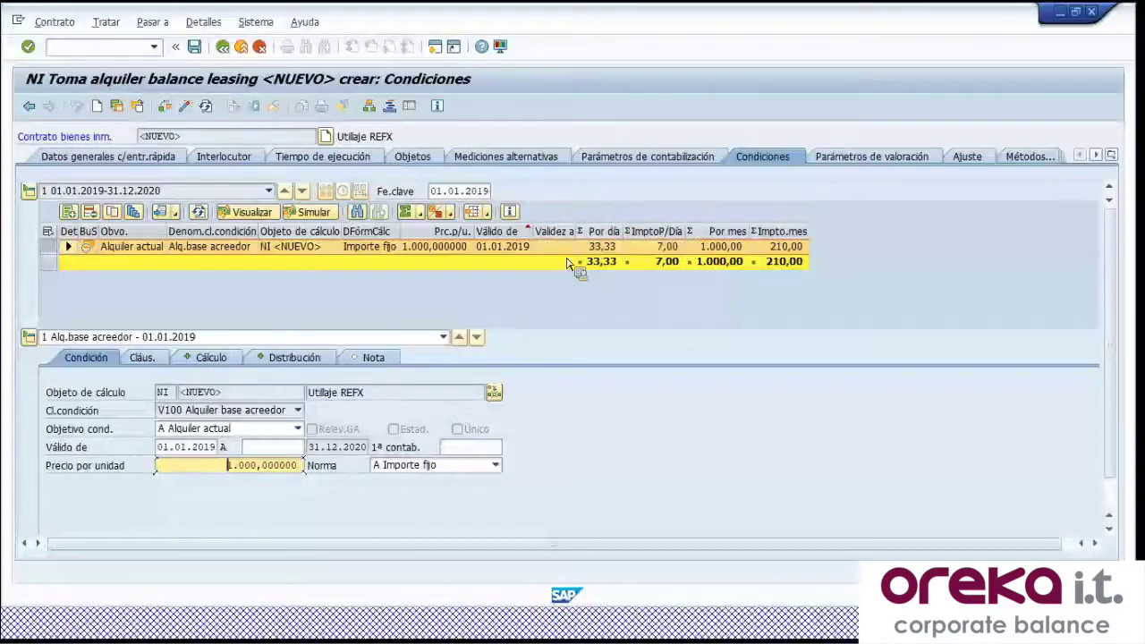
# Create an IFRS16 valuation rule in the valuation parameters for the contract object NI Utillaje REFX
pyautogui.click(838, 161)
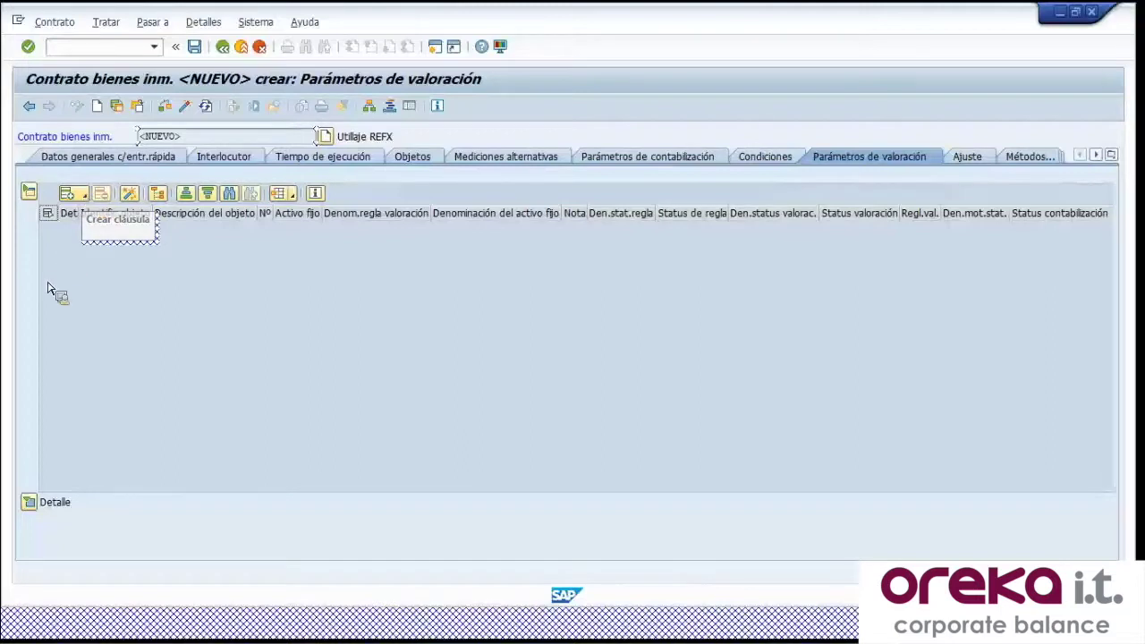
pyautogui.click(79, 202)
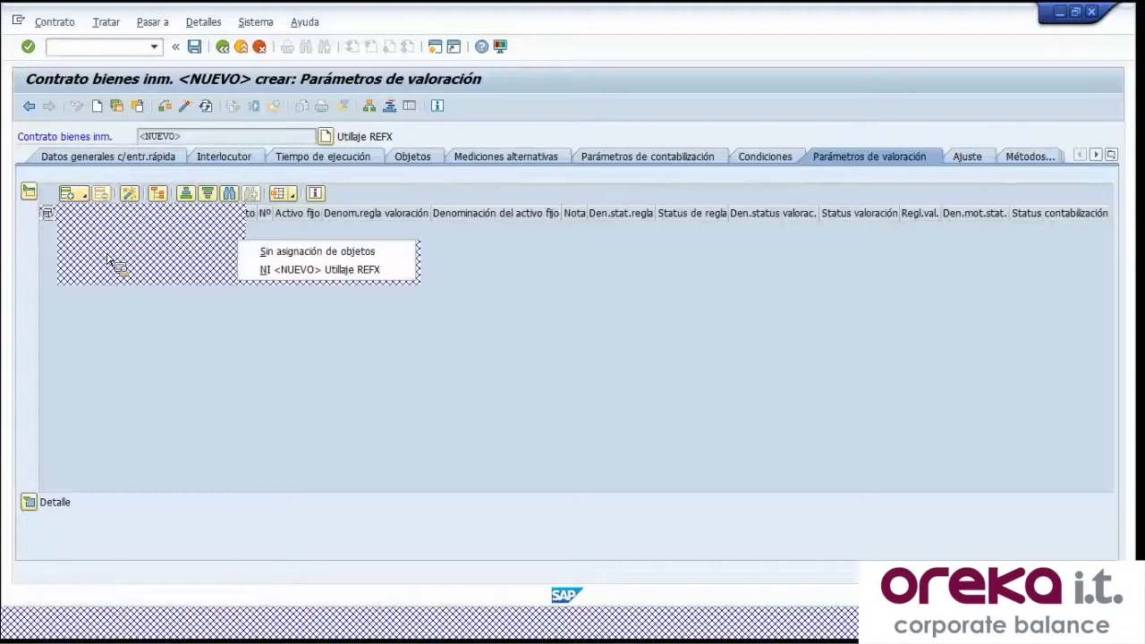
pyautogui.click(285, 272)
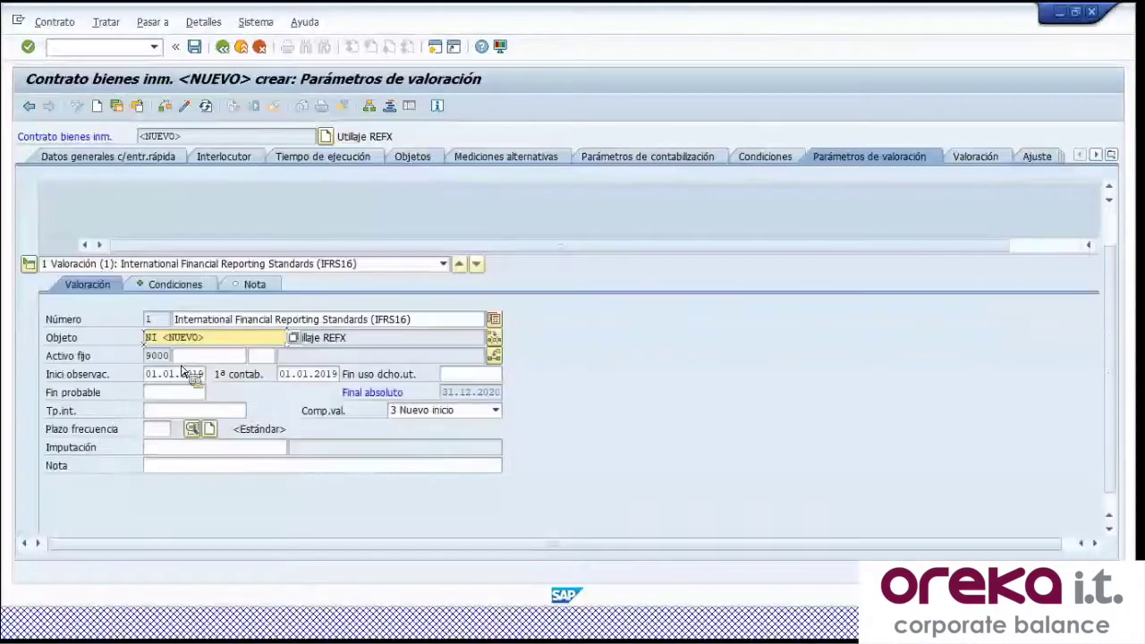
pyautogui.click(199, 358)
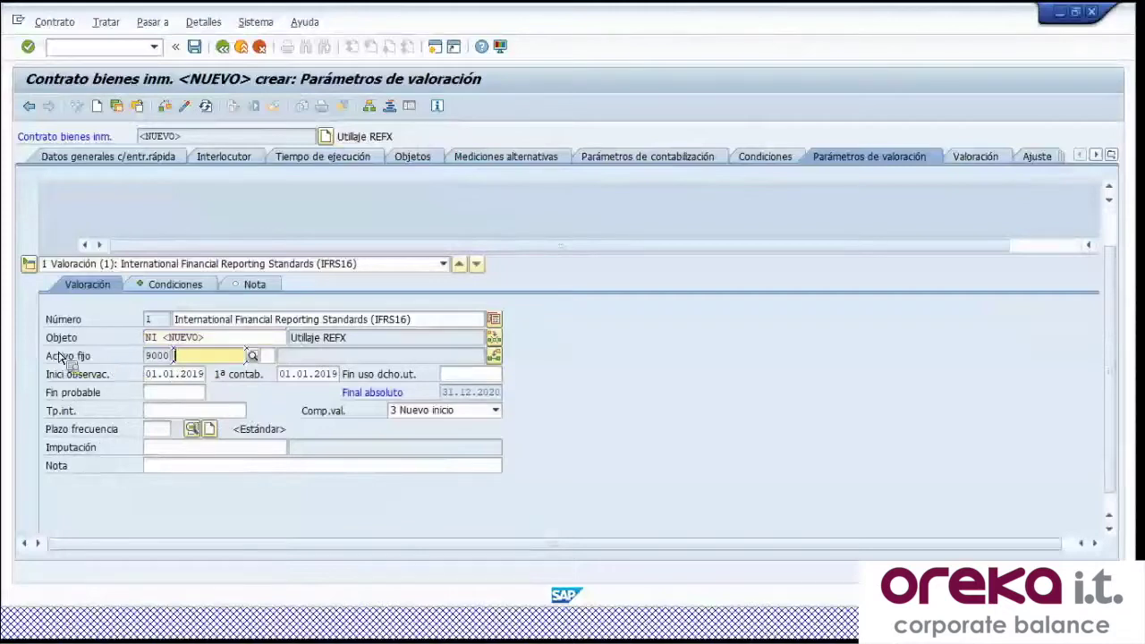
pyautogui.press('Return')
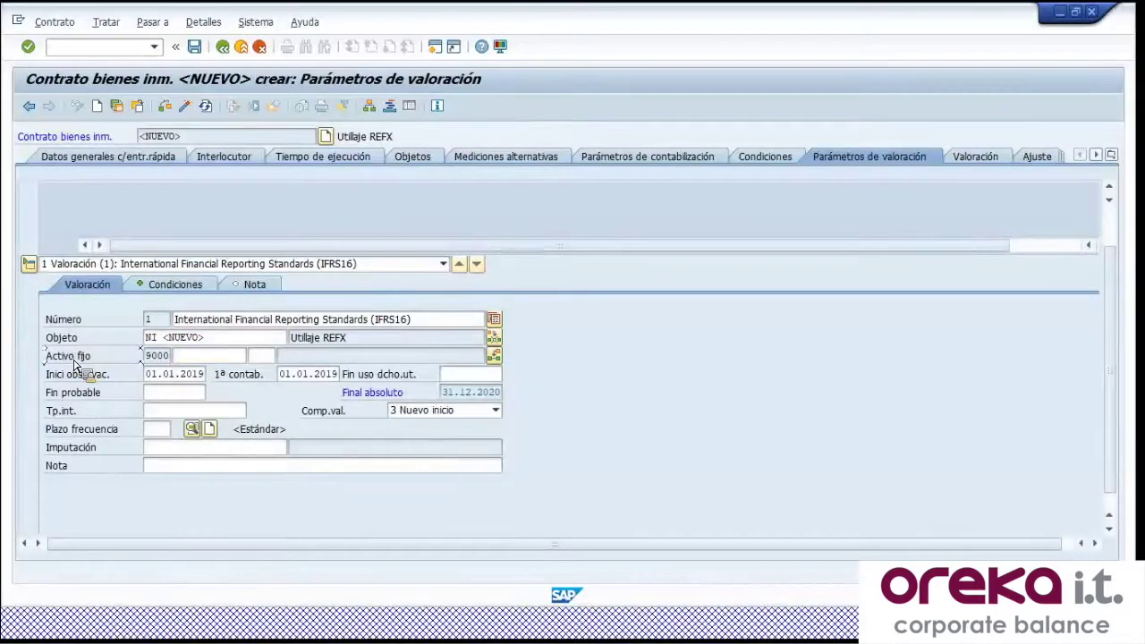
pyautogui.click(201, 411)
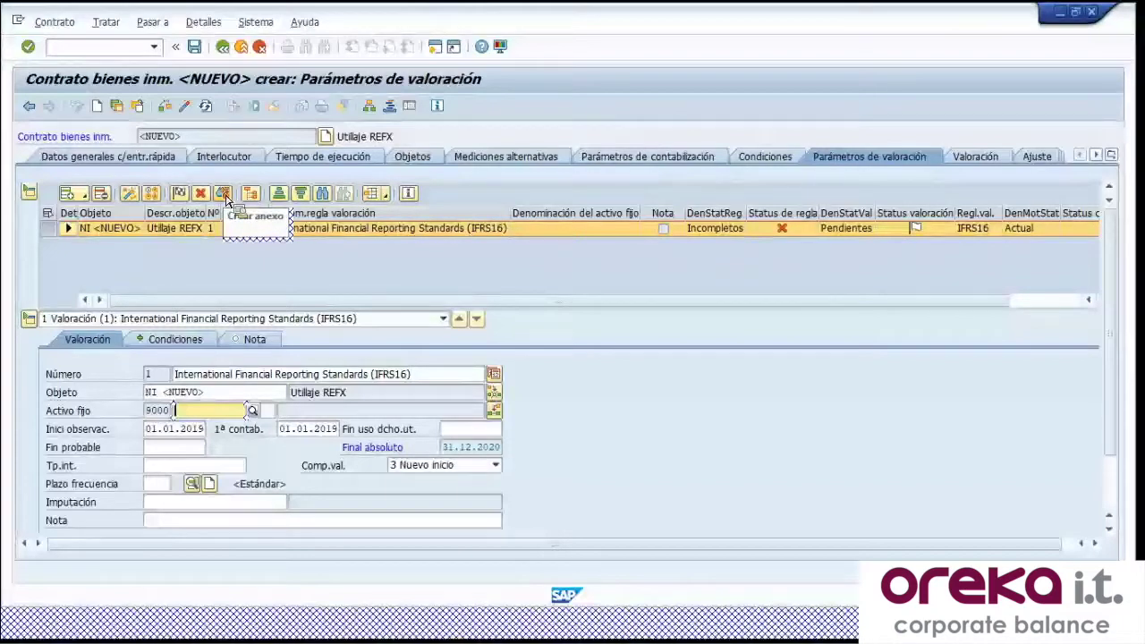
# Start creating a fixed asset from the valuation rule and assign asset class 224000 Utillaje to the contract object
pyautogui.click(224, 195)
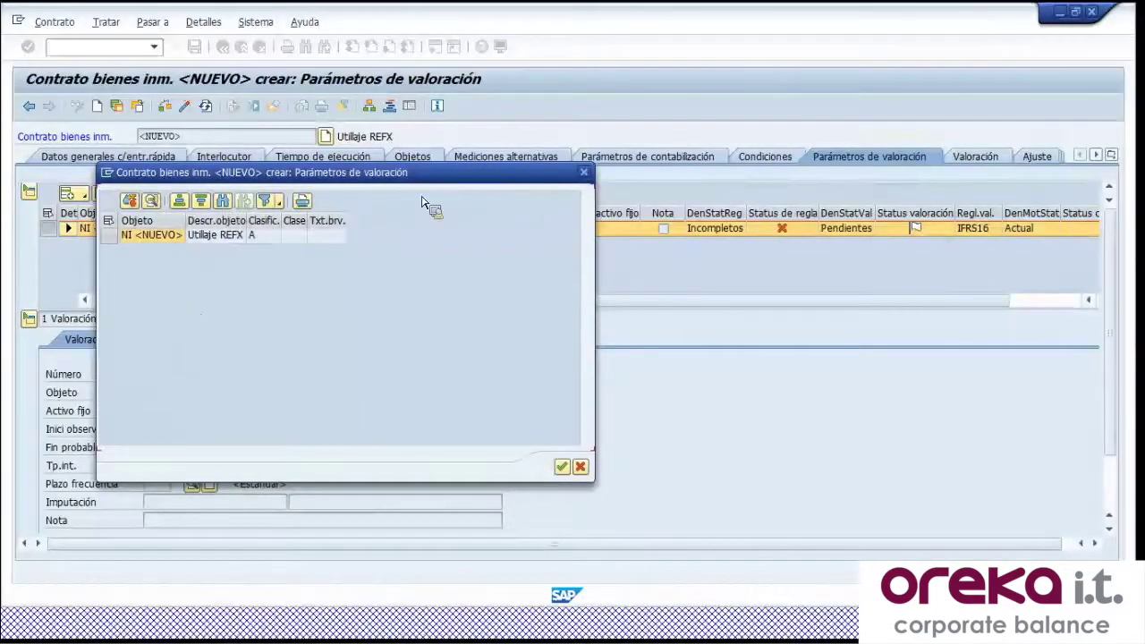
pyautogui.press('Return')
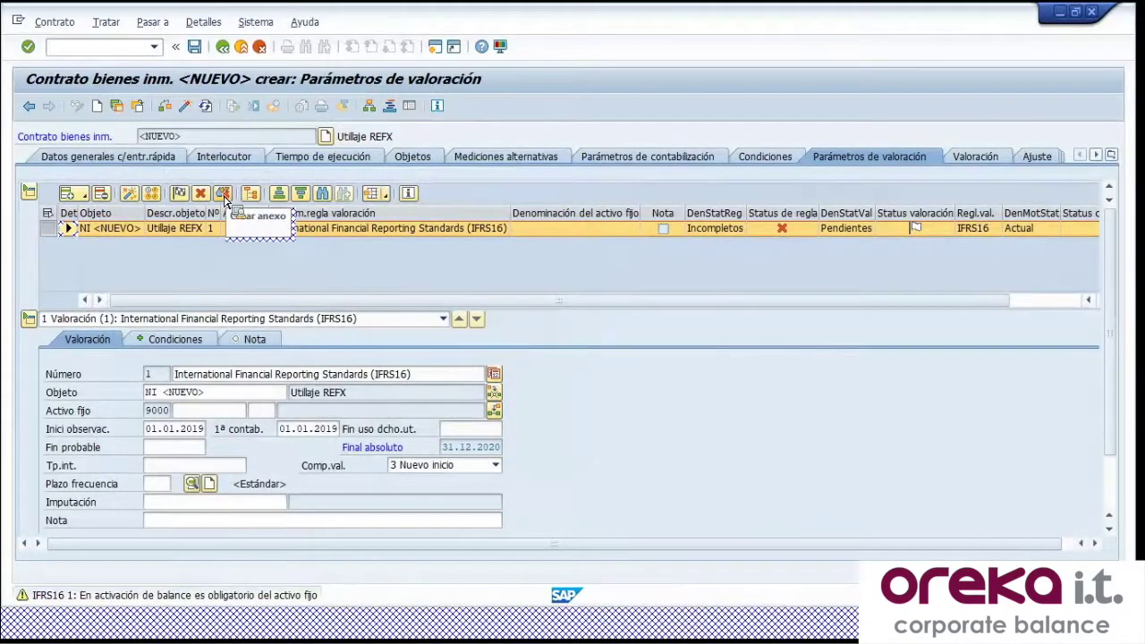
pyautogui.click(223, 195)
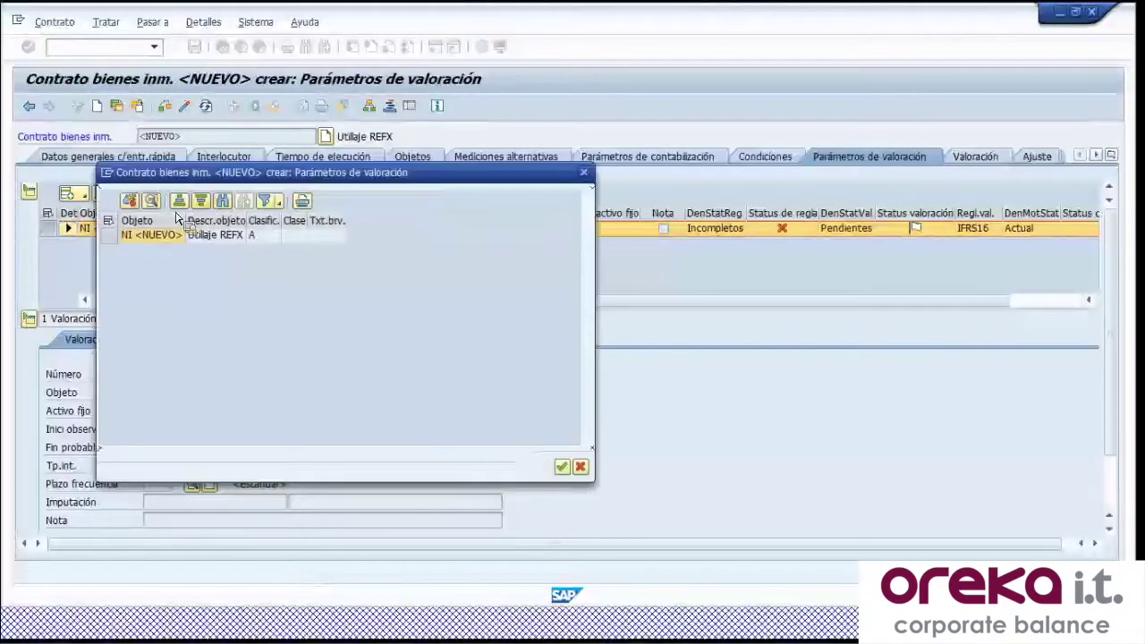
pyautogui.click(108, 238)
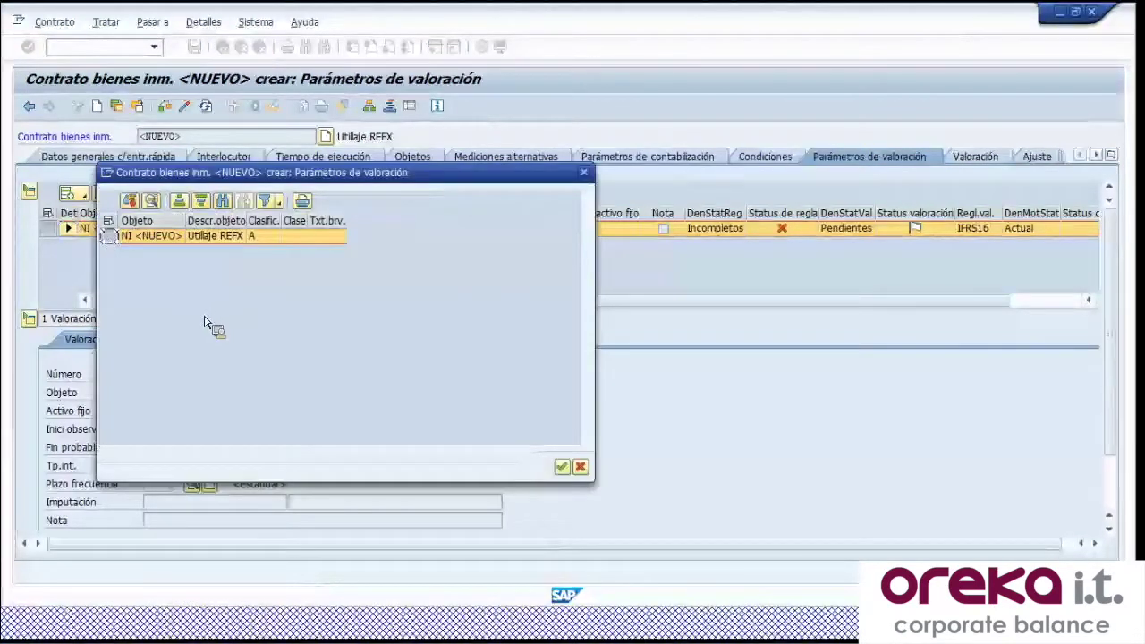
pyautogui.click(131, 205)
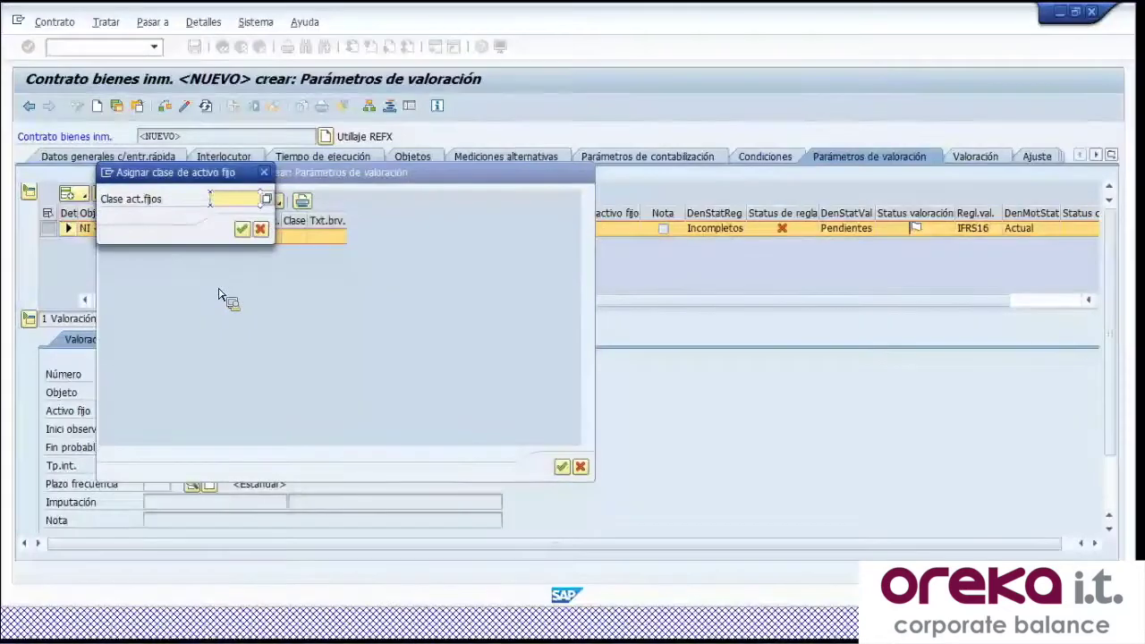
pyautogui.click(272, 199)
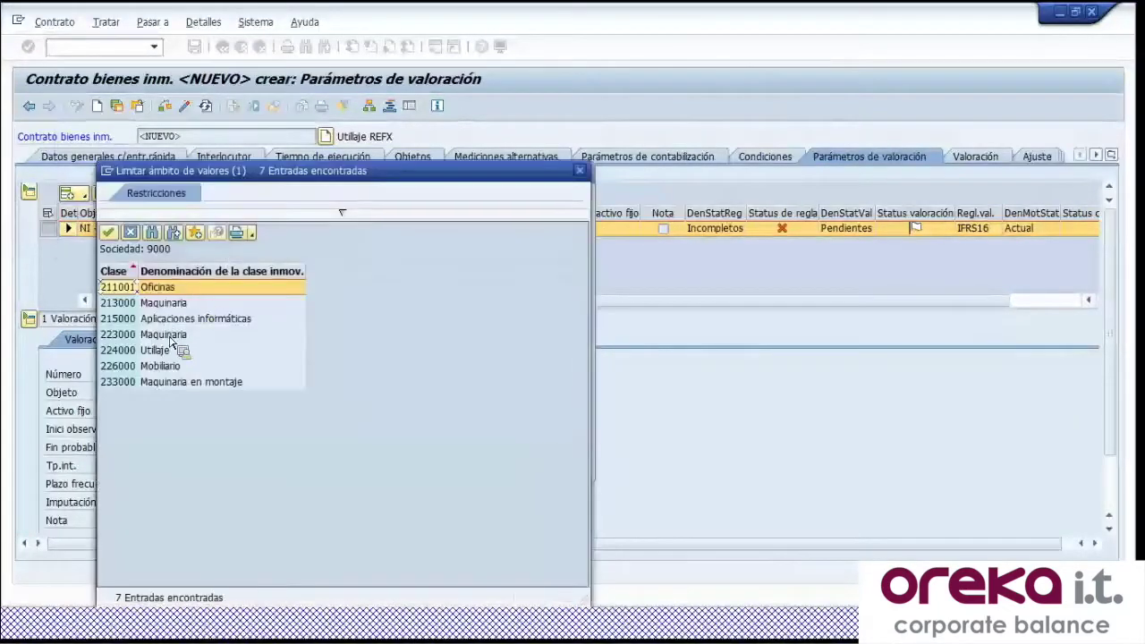
pyautogui.click(228, 355)
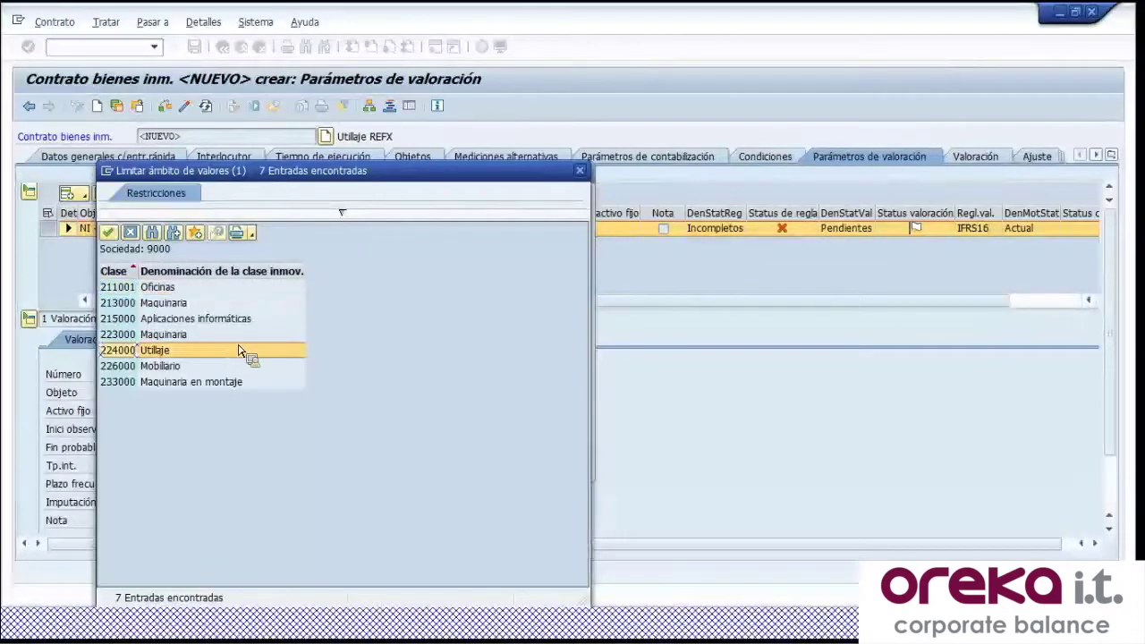
pyautogui.doubleClick(126, 353)
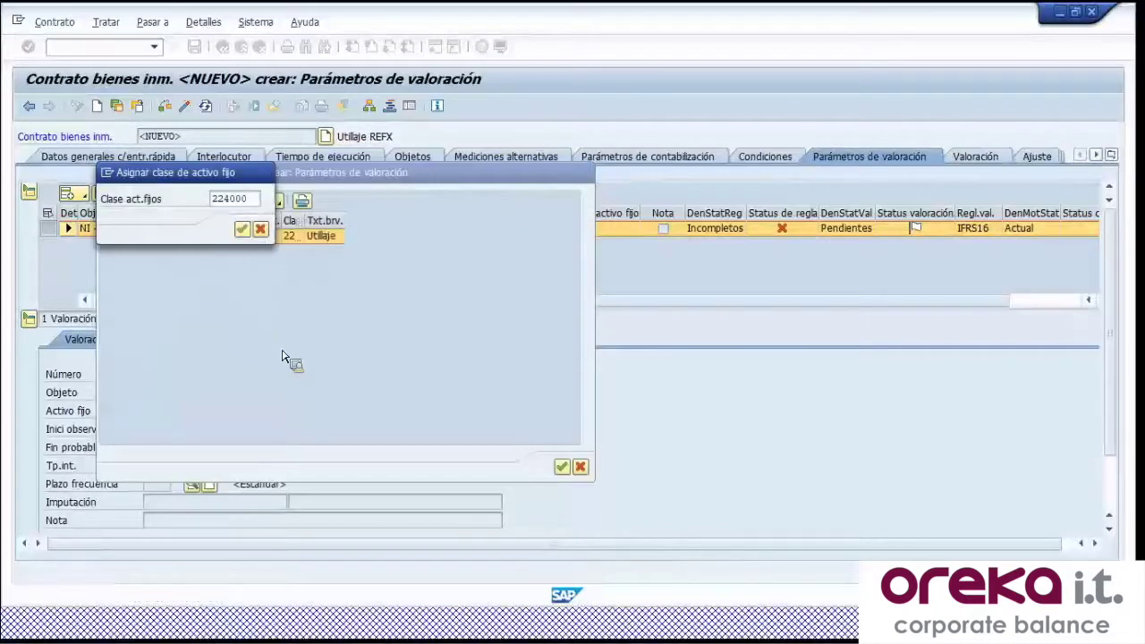
pyautogui.press('Return')
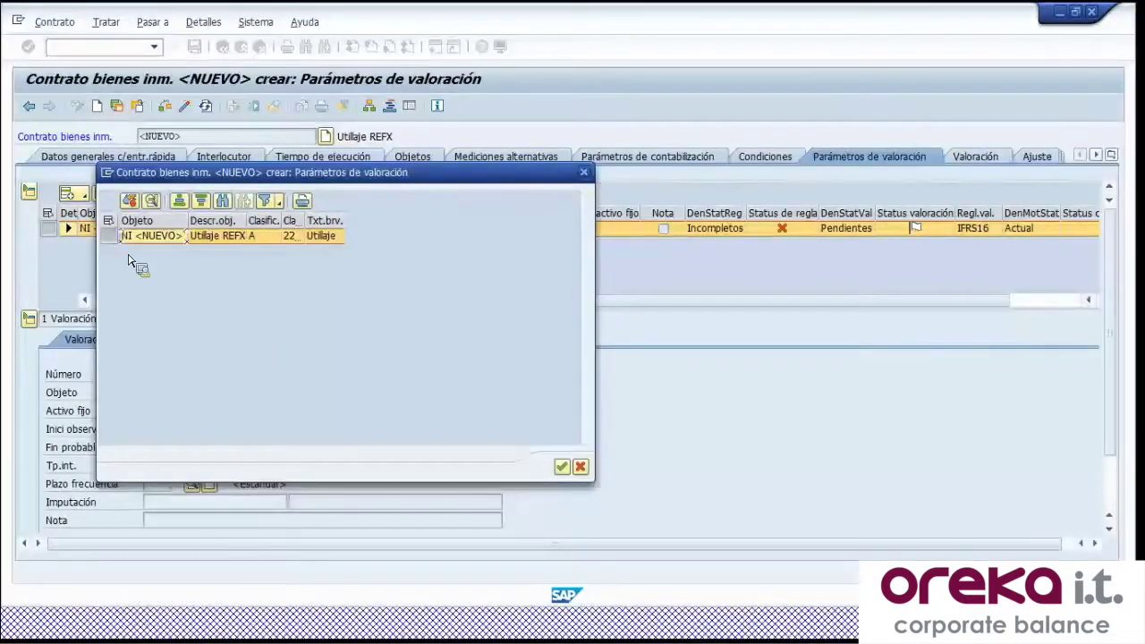
# Generate the fixed asset for the contract object, accept the creation log and check the asset entered in the valuation rule
pyautogui.click(561, 467)
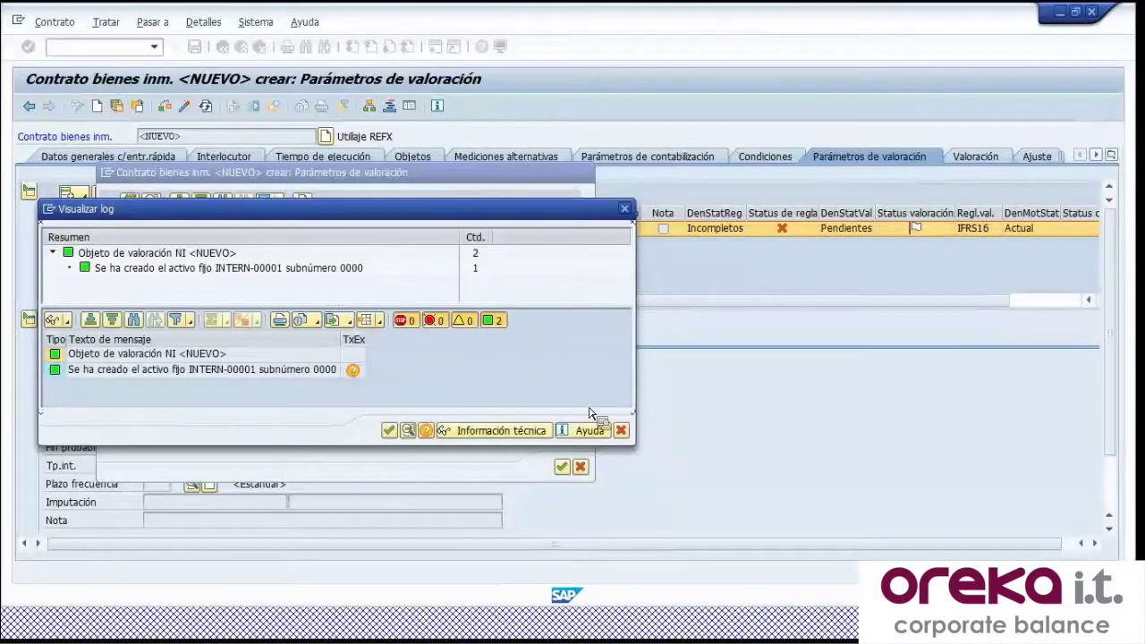
pyautogui.click(147, 370)
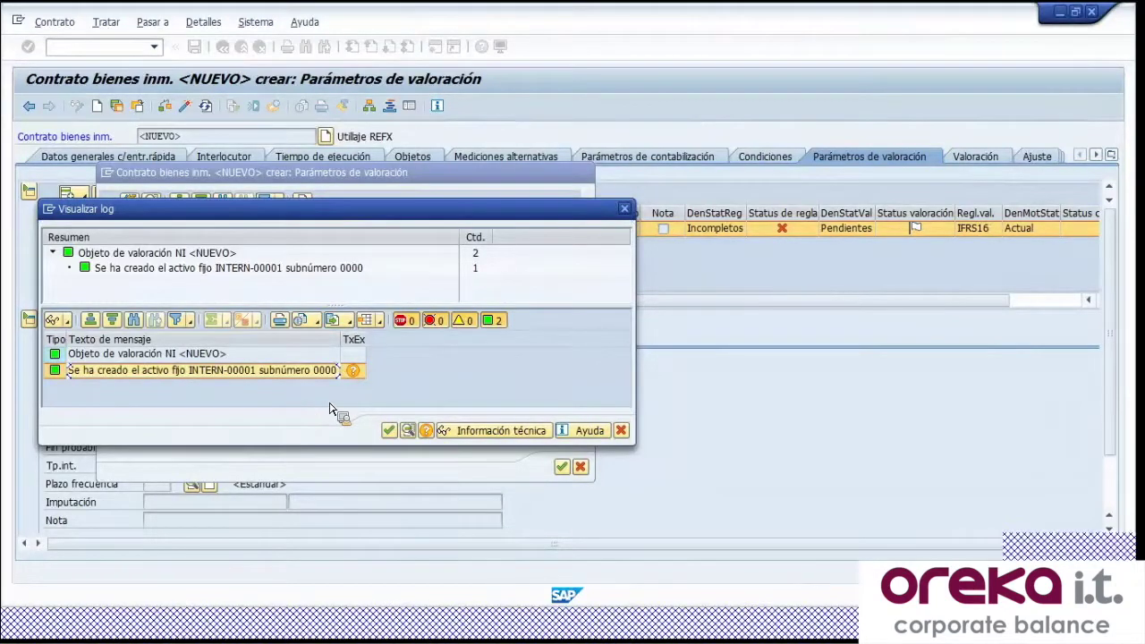
pyautogui.click(391, 437)
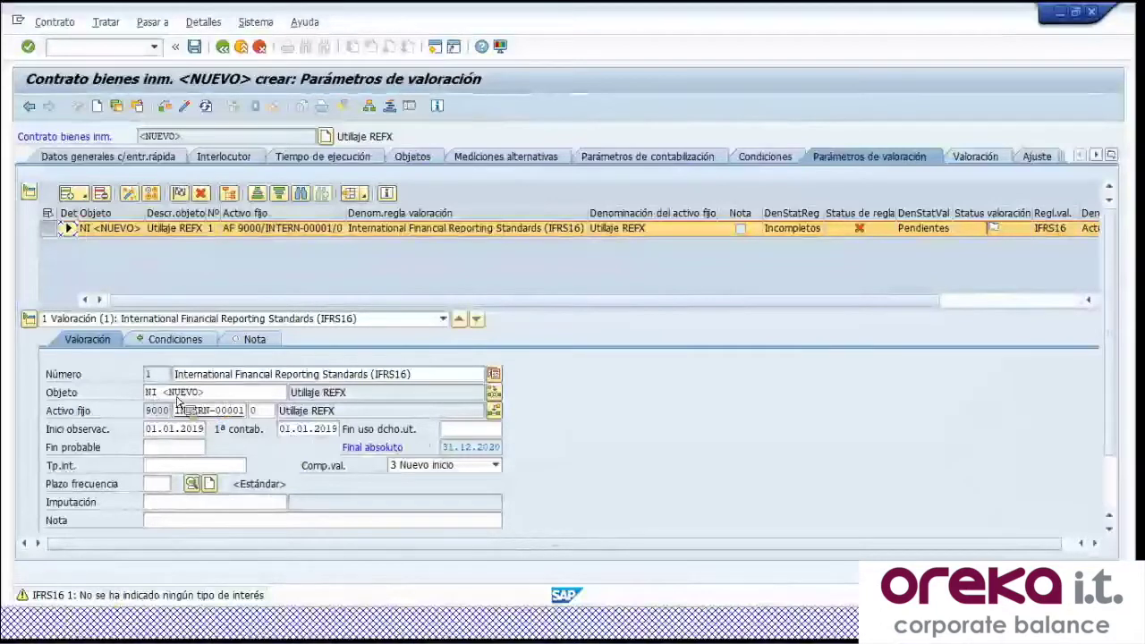
pyautogui.click(205, 393)
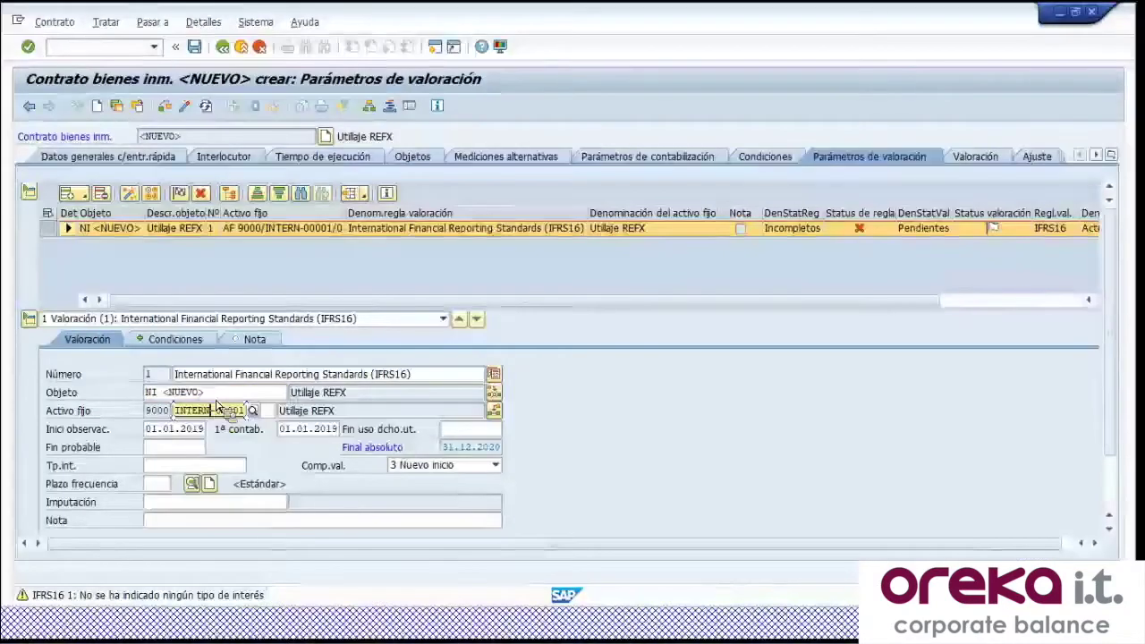
pyautogui.click(211, 411)
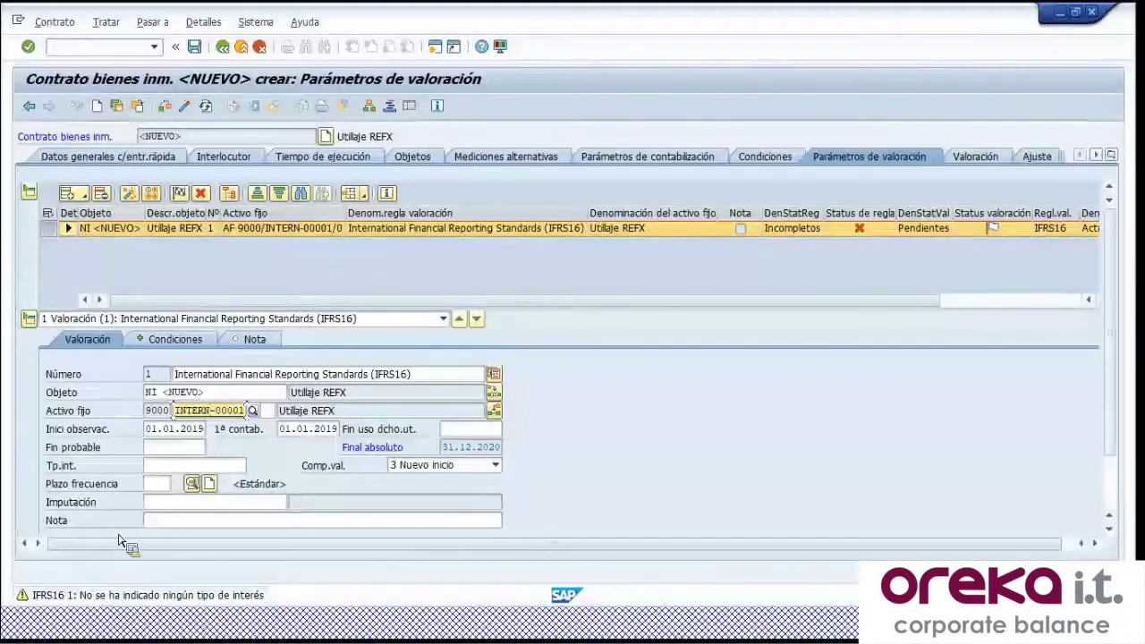
# Complete the IFRS16 valuation rule with an interest rate of 3 and save the contract
pyautogui.click(170, 466)
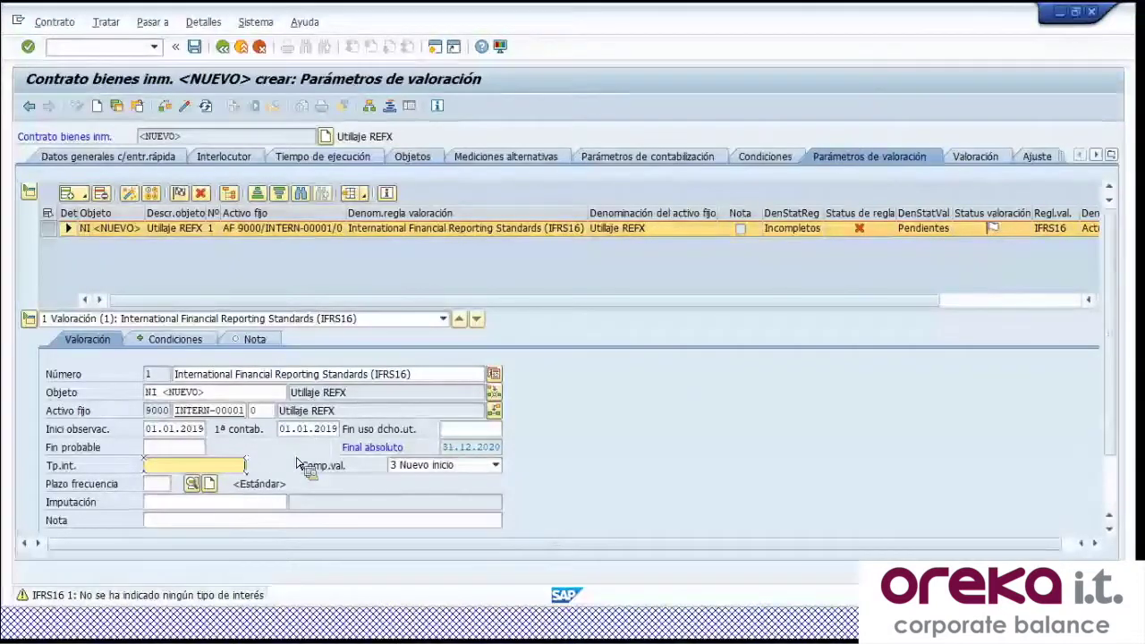
pyautogui.press('Return')
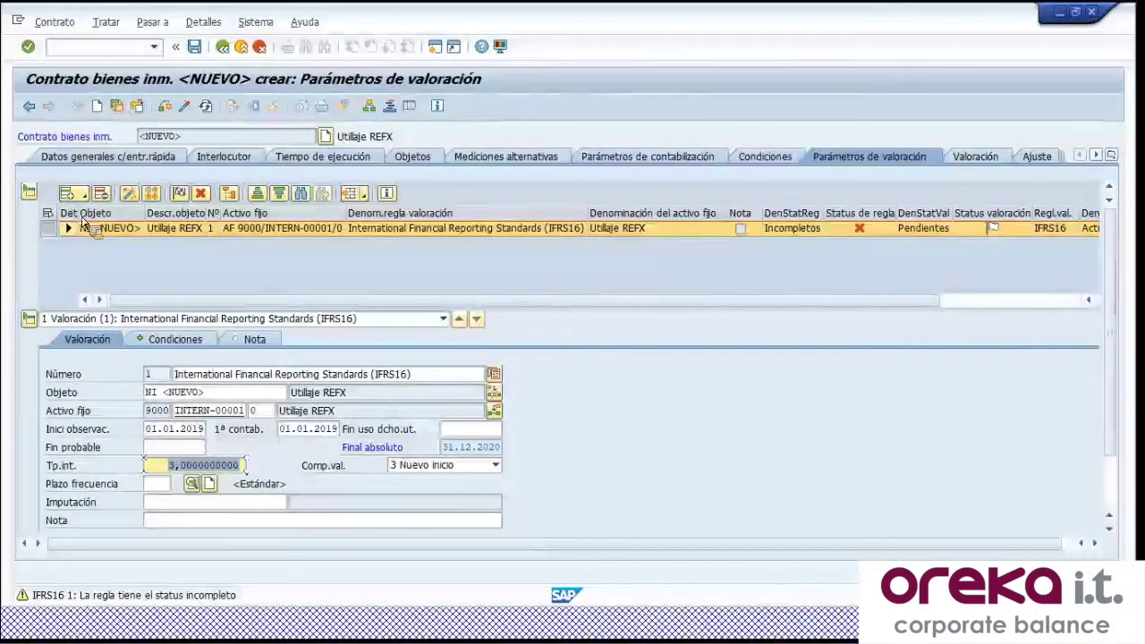
pyautogui.click(183, 201)
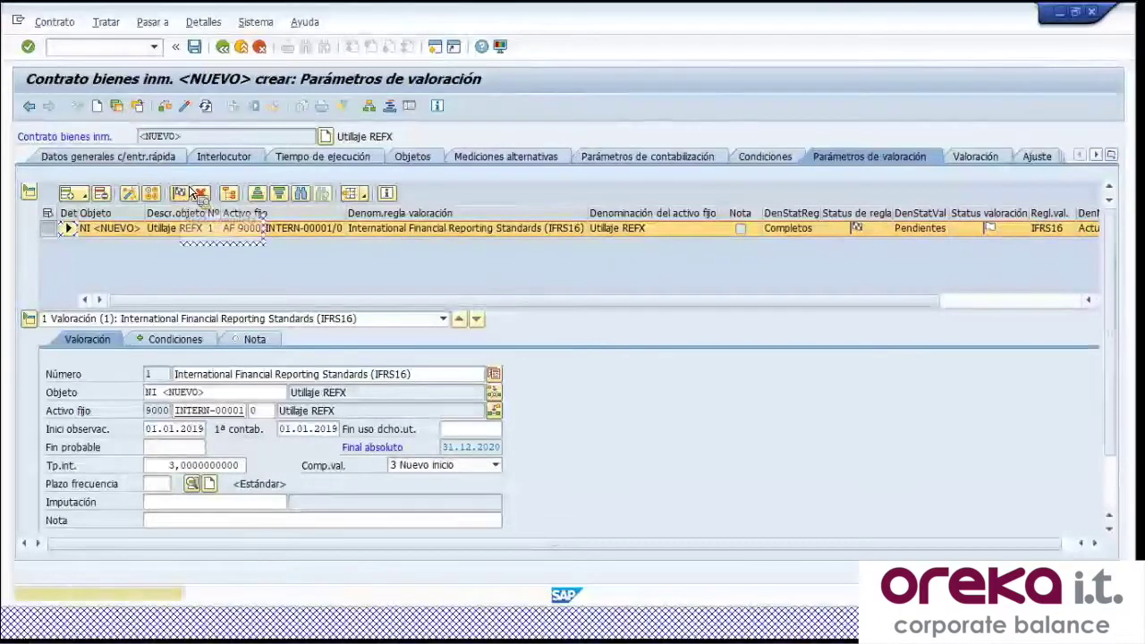
pyautogui.hotkey('ctrl', 's')
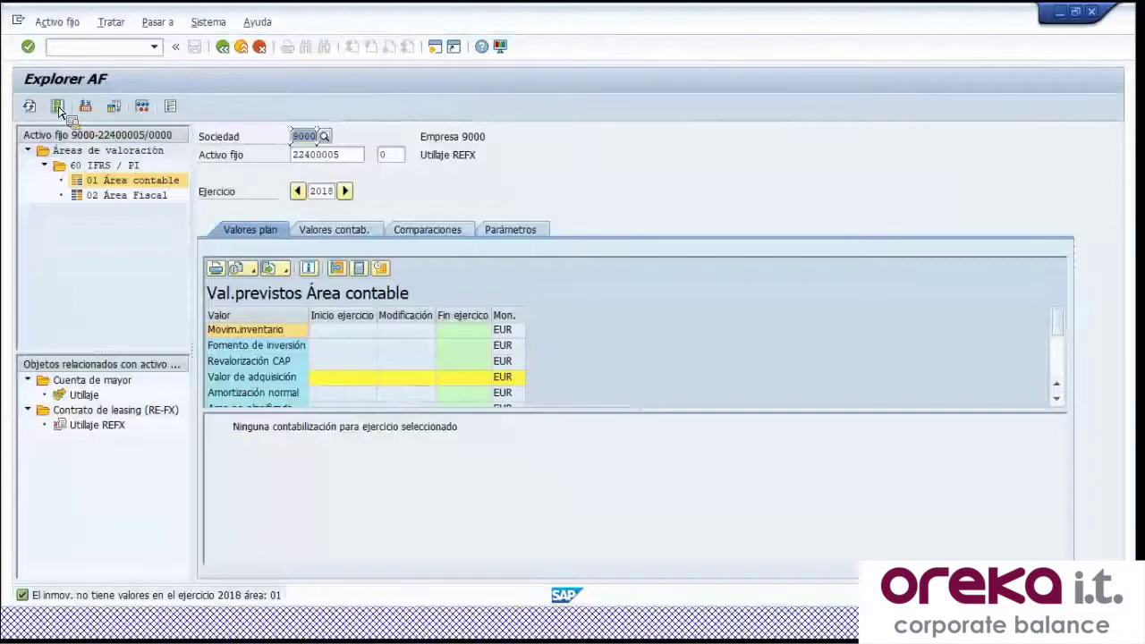
# Open the linked asset's master data, review its account determination, depreciation key and useful life, and return to the contract
pyautogui.click(57, 106)
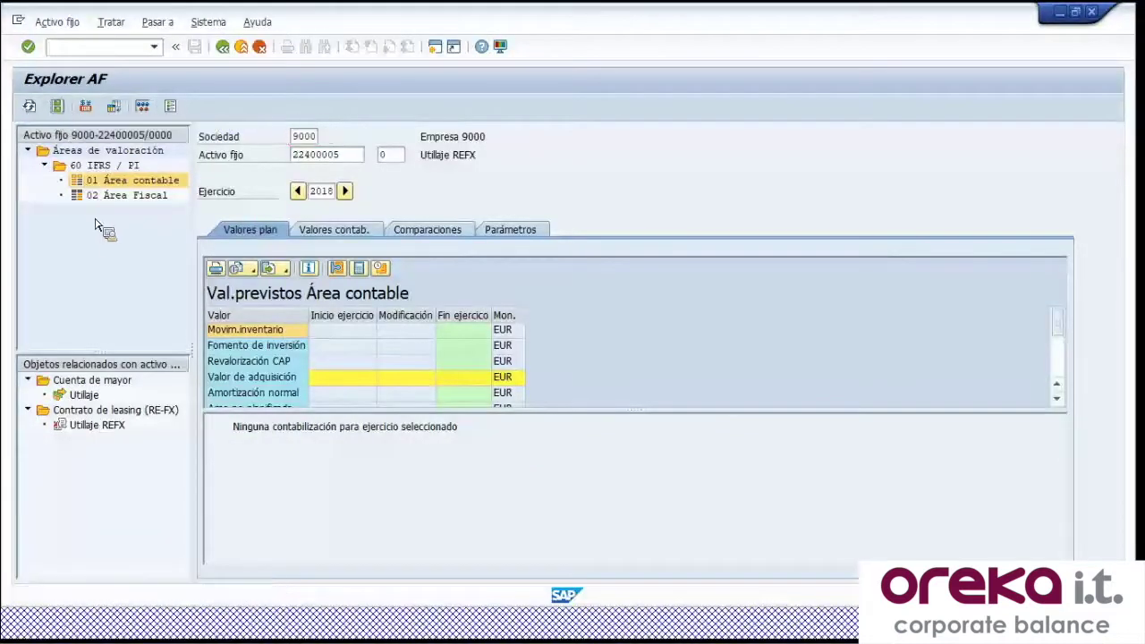
pyautogui.click(196, 303)
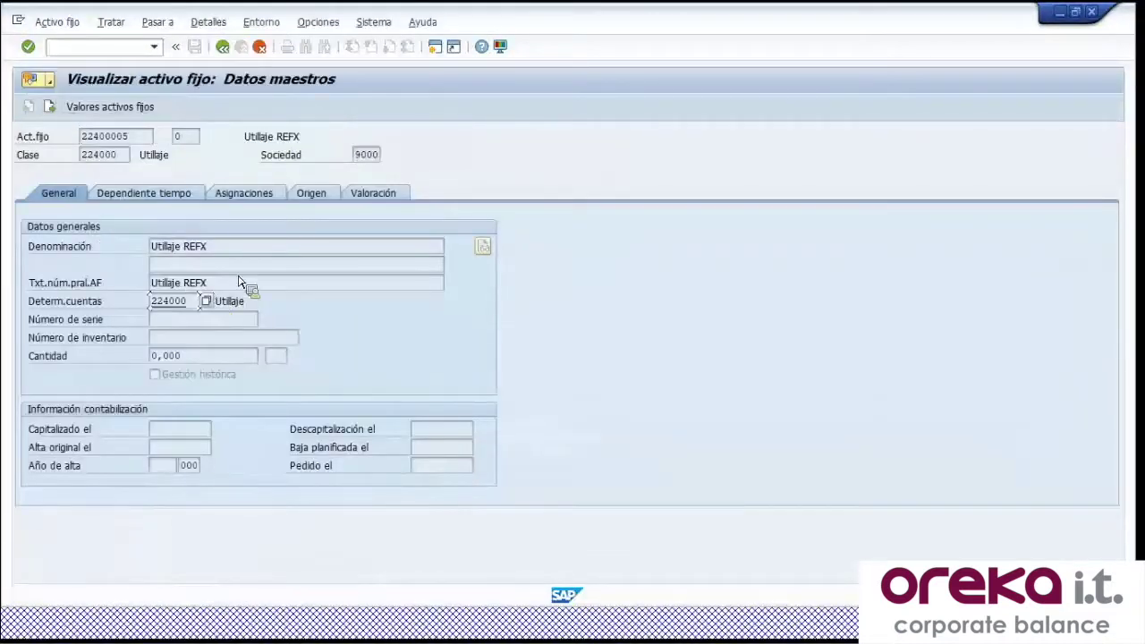
pyautogui.click(380, 196)
pyautogui.click(218, 264)
pyautogui.click(164, 265)
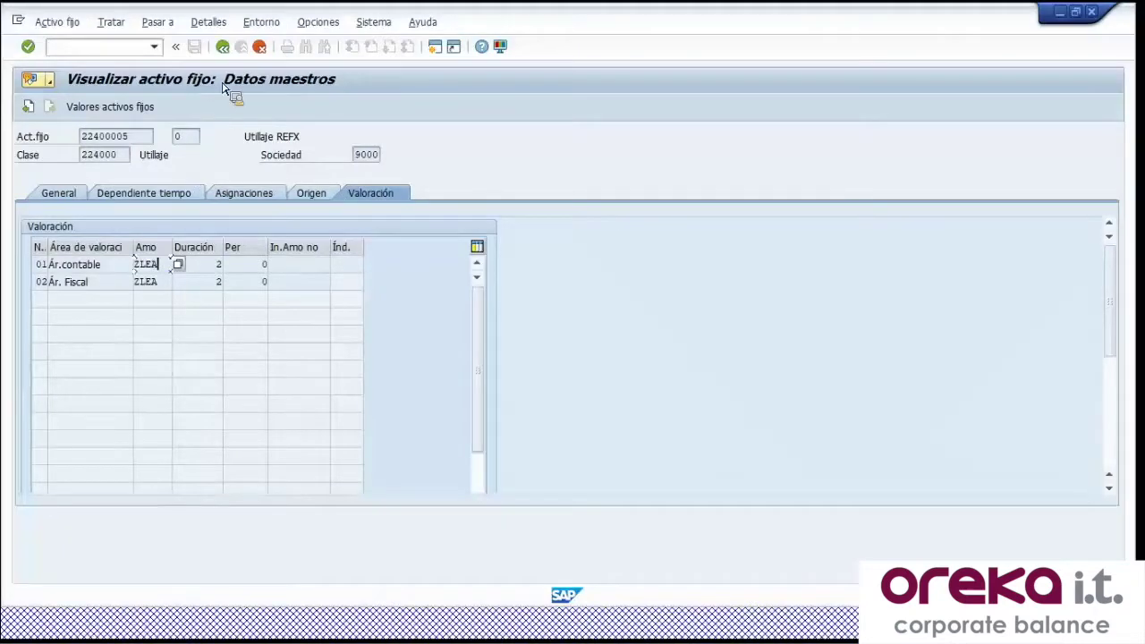
pyautogui.click(230, 54)
pyautogui.click(228, 52)
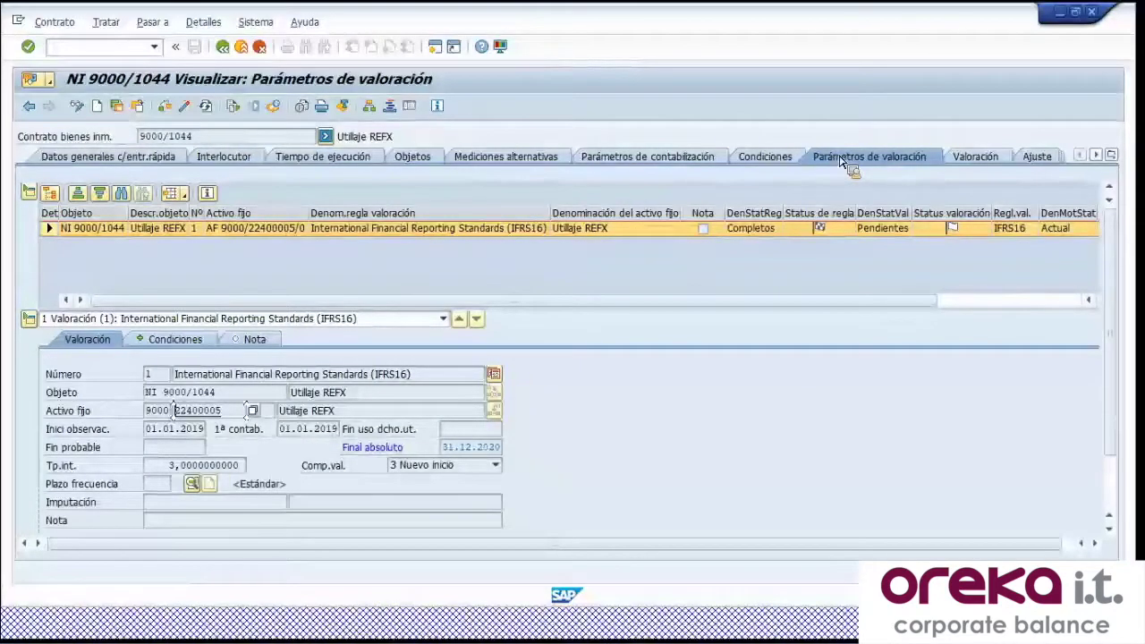
# Simulate the cash flow of the contract's IFRS16 valuation, review the monthly payments and their total, and close the simulation
pyautogui.click(984, 159)
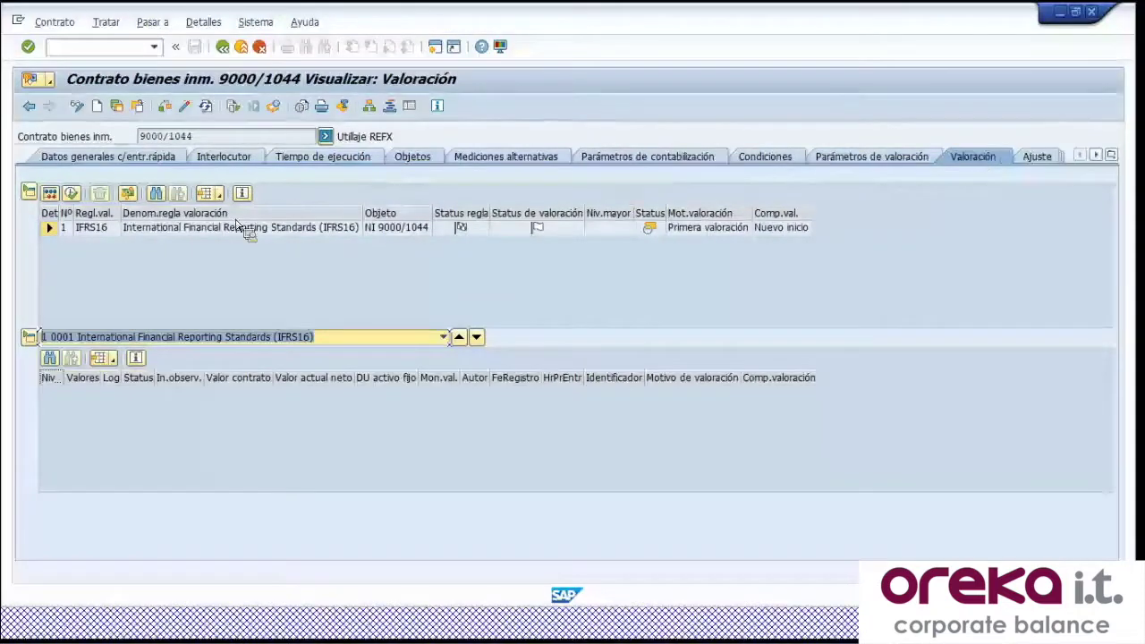
pyautogui.click(52, 229)
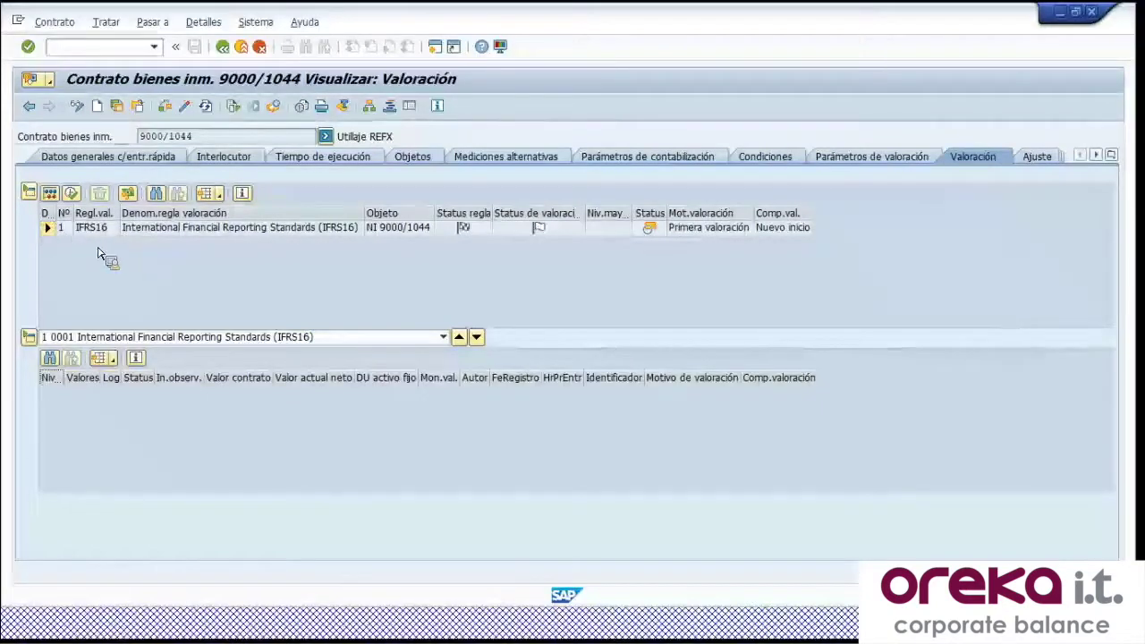
pyautogui.click(129, 195)
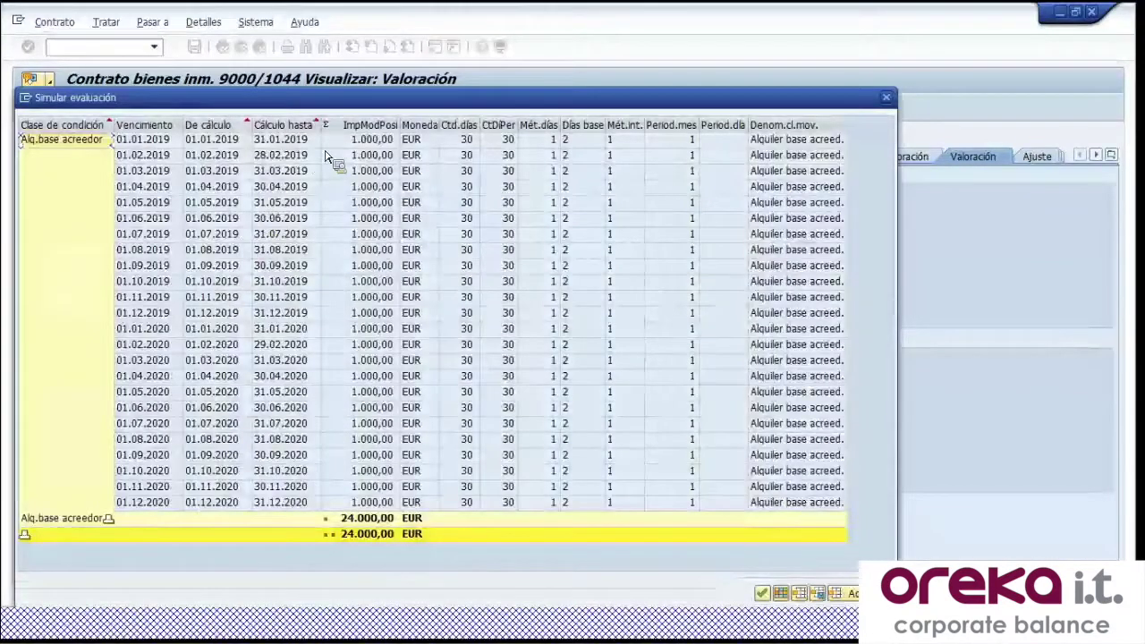
pyautogui.click(161, 143)
pyautogui.click(137, 157)
pyautogui.press('Up')
pyautogui.click(285, 157)
pyautogui.press('Up')
pyautogui.press('Down')
pyautogui.press('Down')
pyautogui.press('Up')
pyautogui.press('Up')
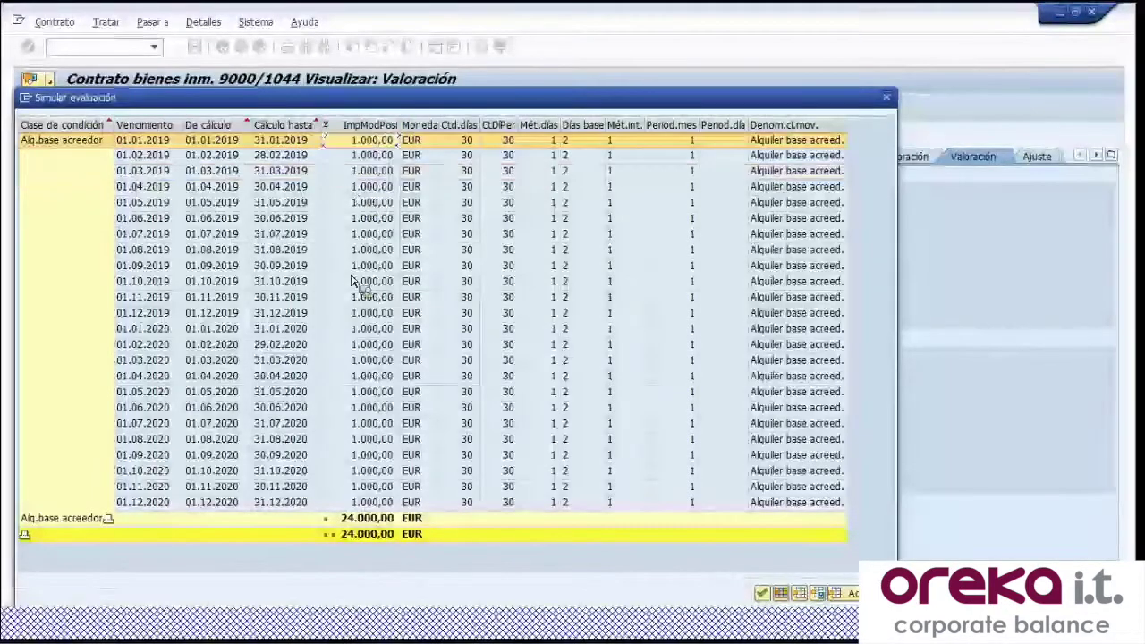
pyautogui.click(371, 524)
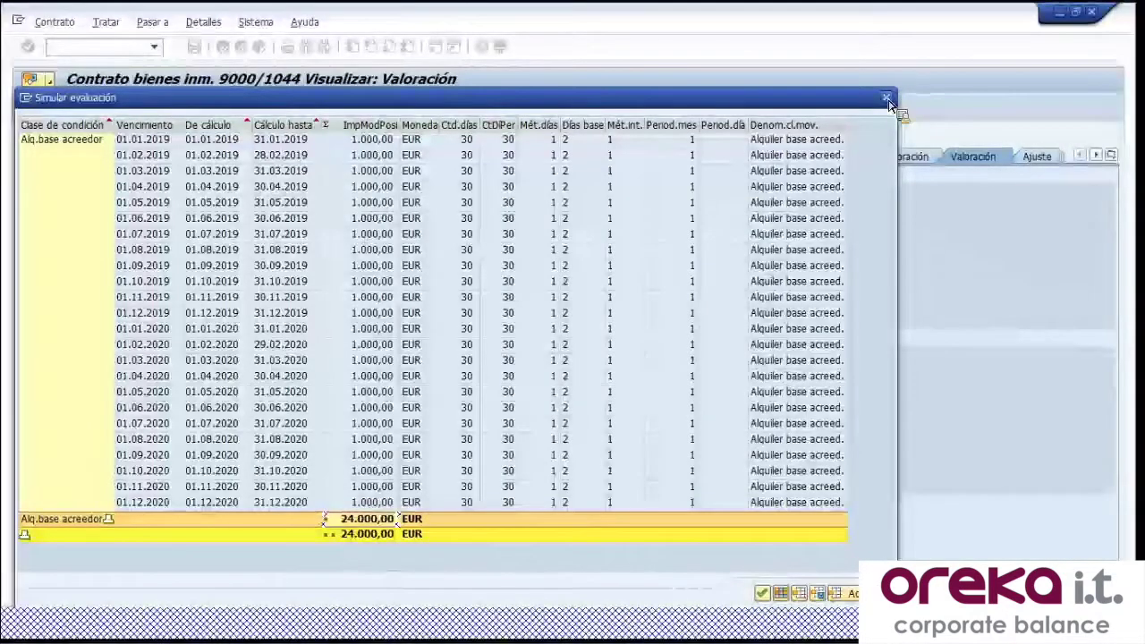
pyautogui.click(886, 99)
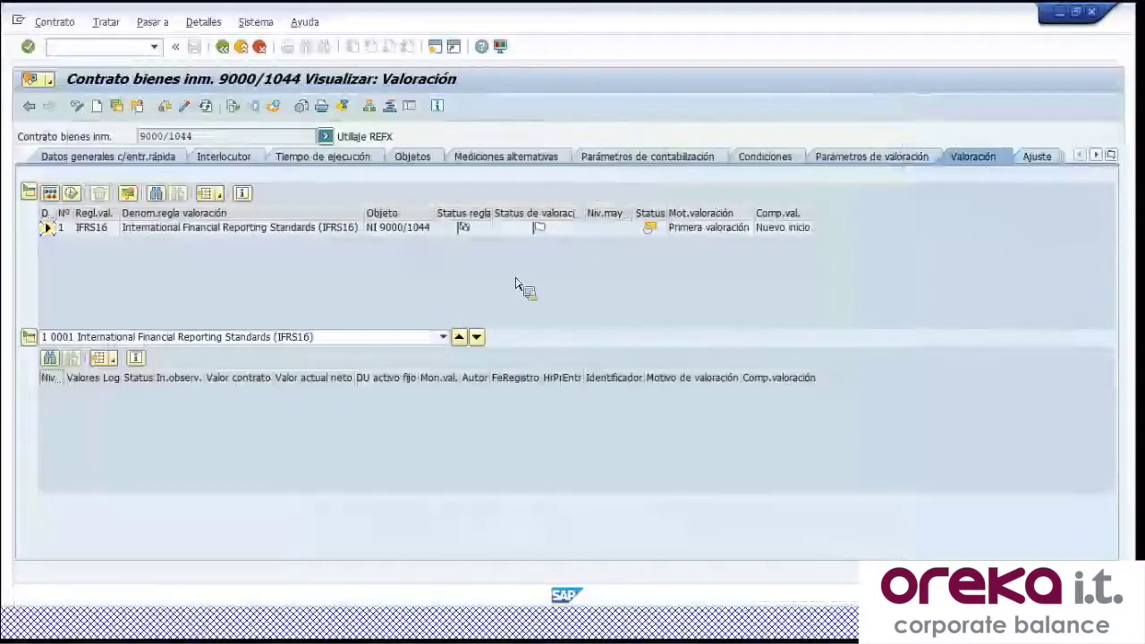
# Activate the Utillaje REFX contract and confirm the operation
pyautogui.click(186, 108)
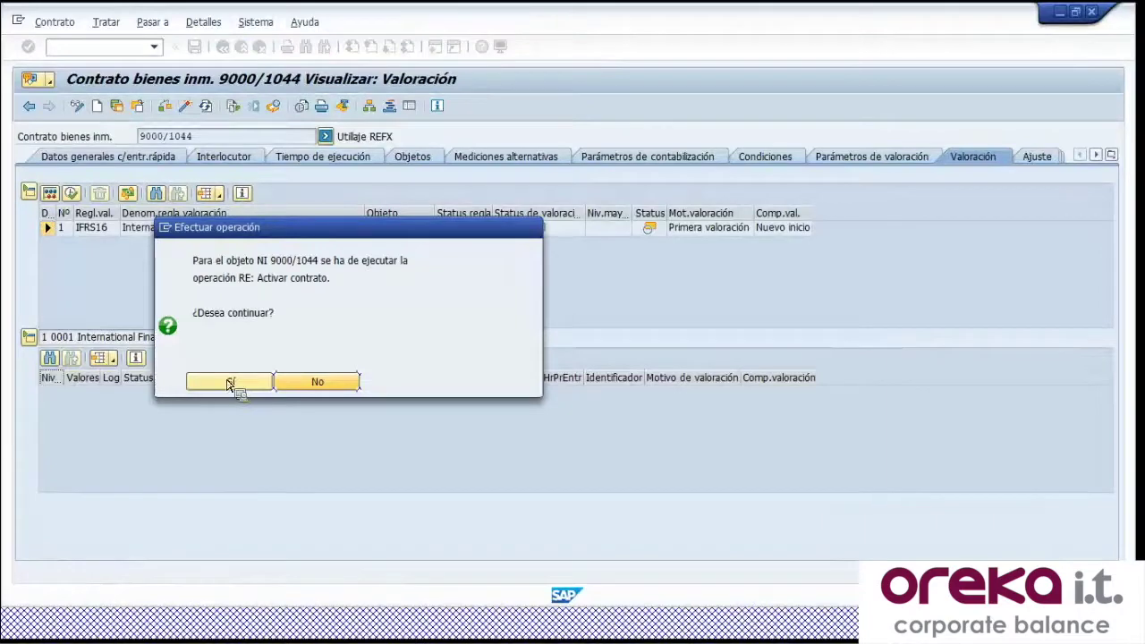
pyautogui.click(230, 385)
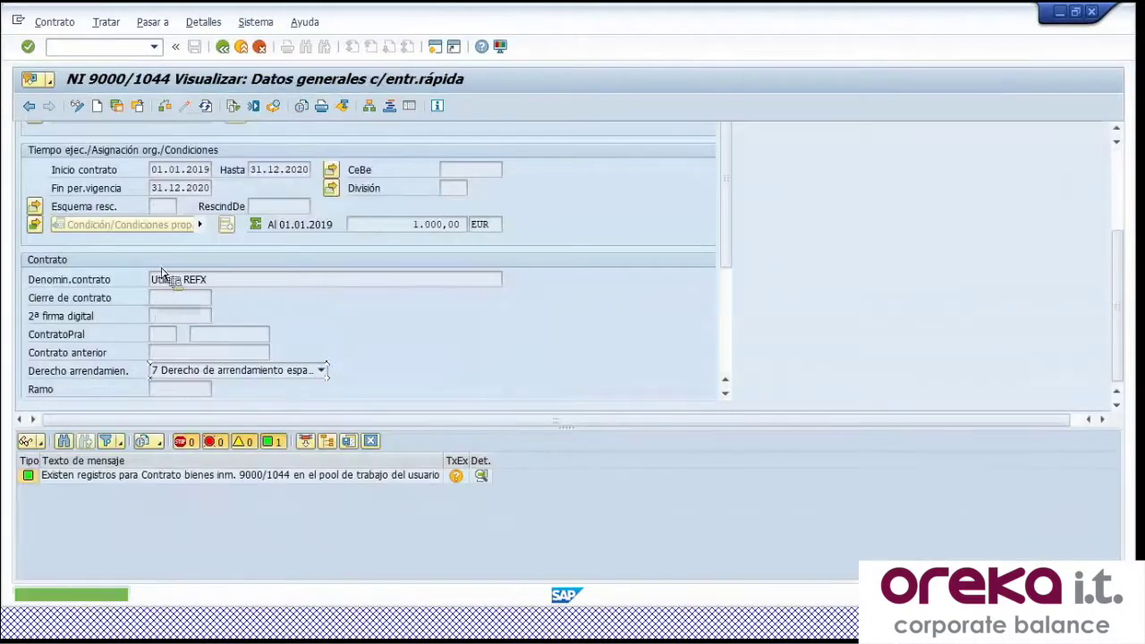
pyautogui.scroll(8, 576, 187)
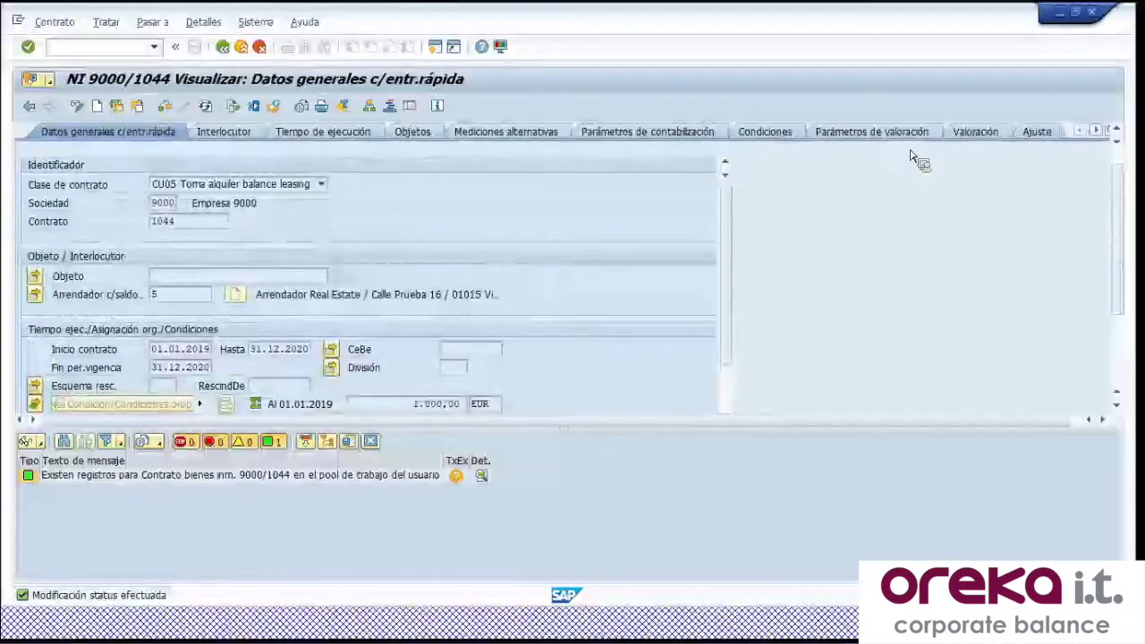
# Execute the valuation of the contract's IFRS16 rule with the proposed identifier and title, using the observation start and note from the rules
pyautogui.click(975, 157)
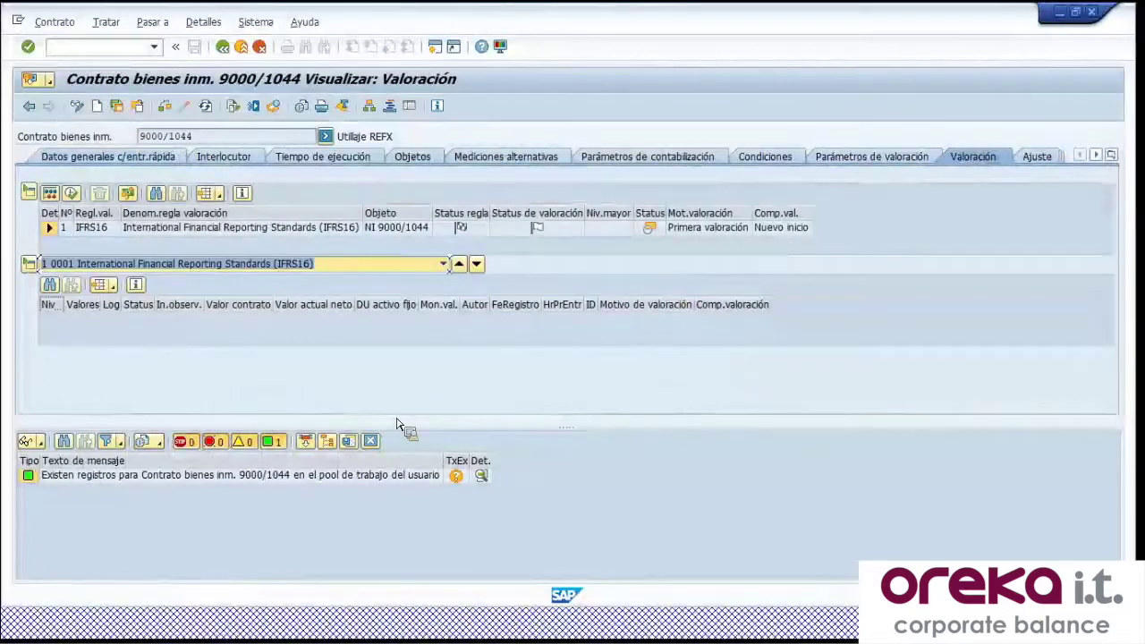
pyautogui.click(376, 444)
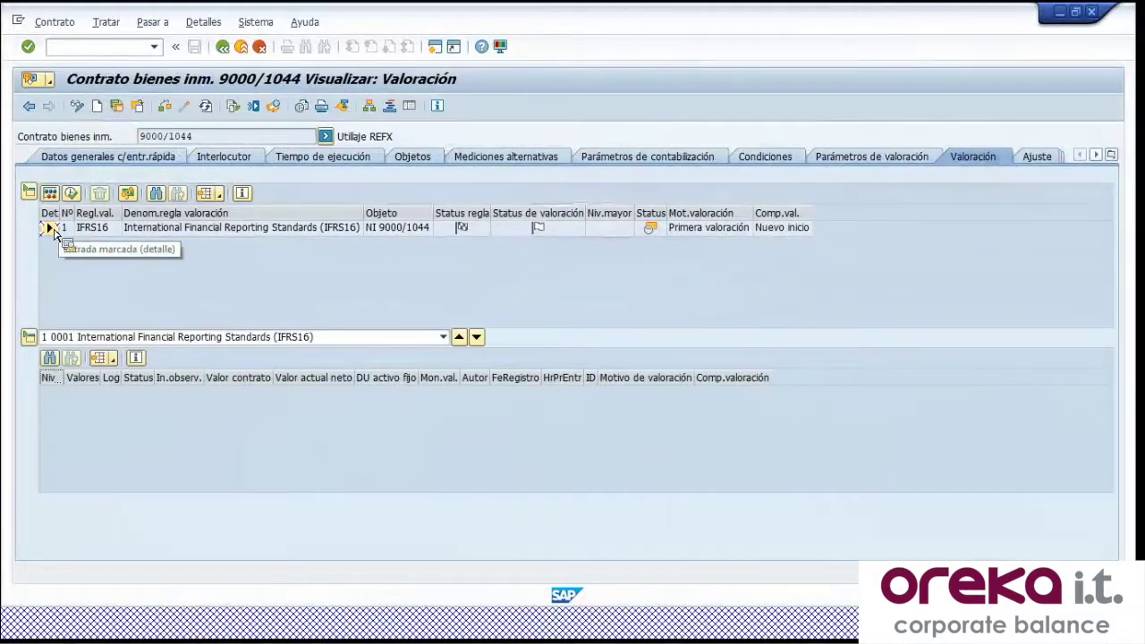
pyautogui.click(71, 195)
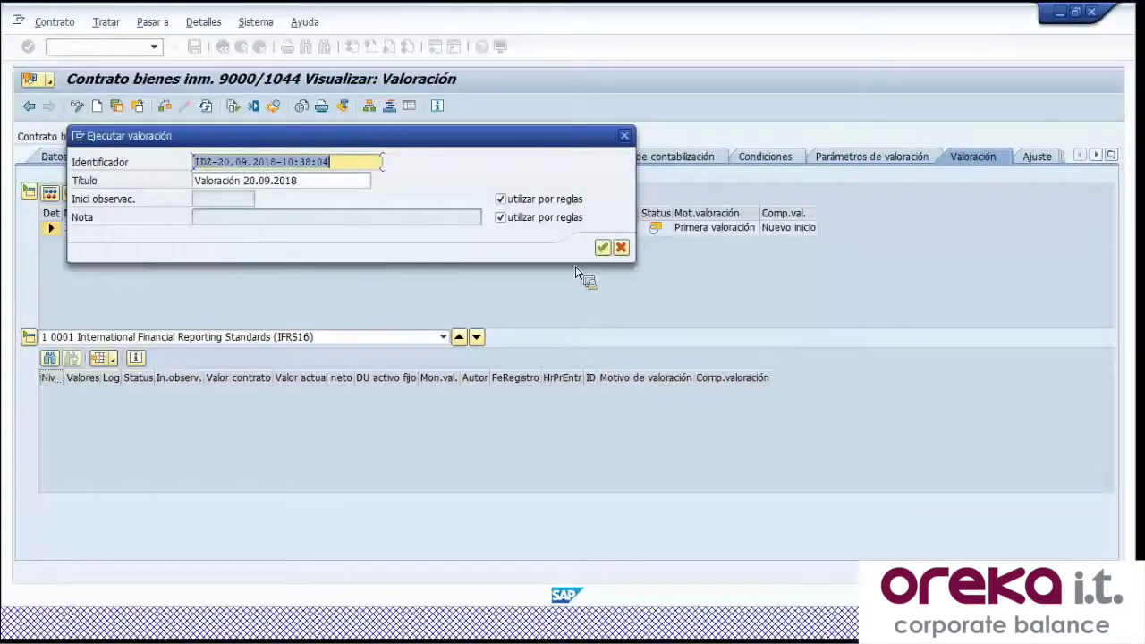
pyautogui.click(603, 250)
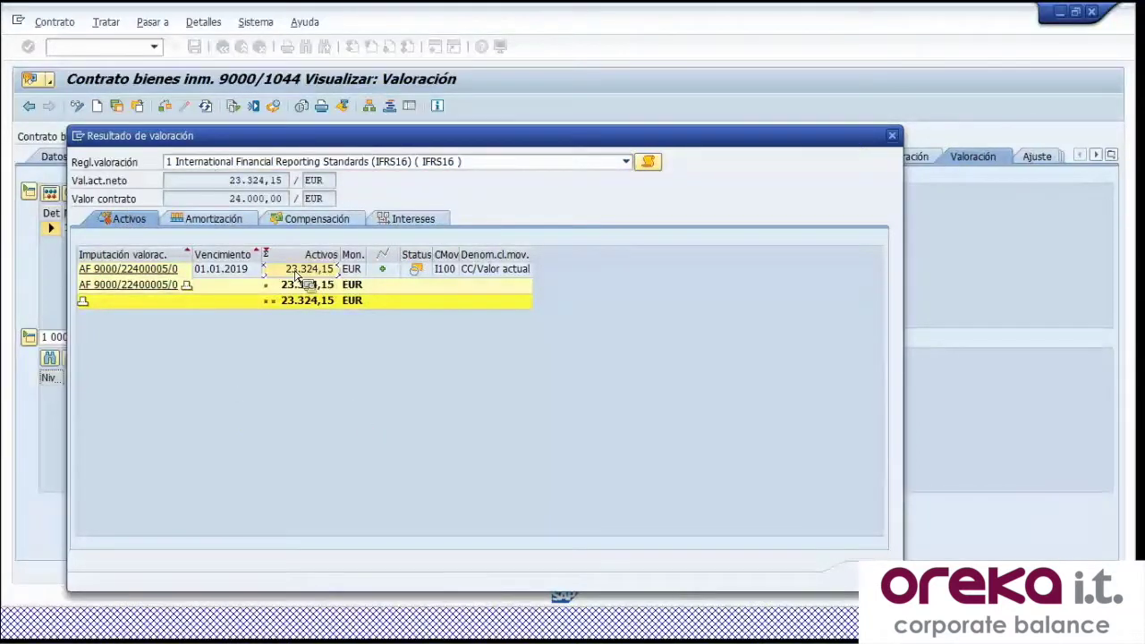
# Review the asset posting in the valuation result and examine the monthly depreciation schedule for 2019 and 2020
pyautogui.hotkey('shift', 'Tab')
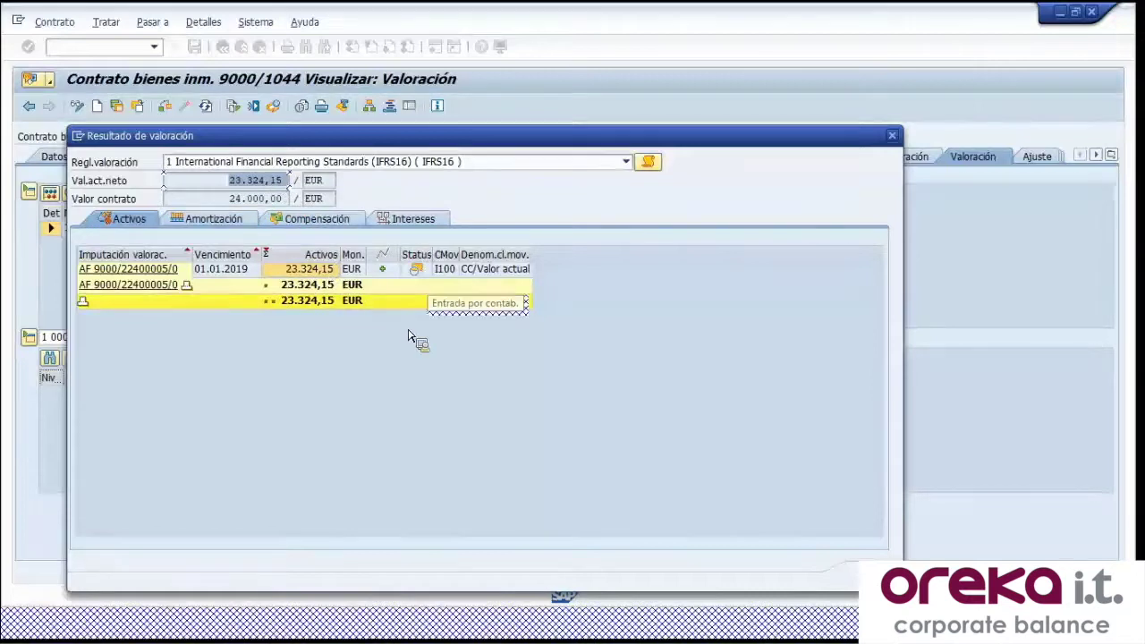
pyautogui.click(219, 269)
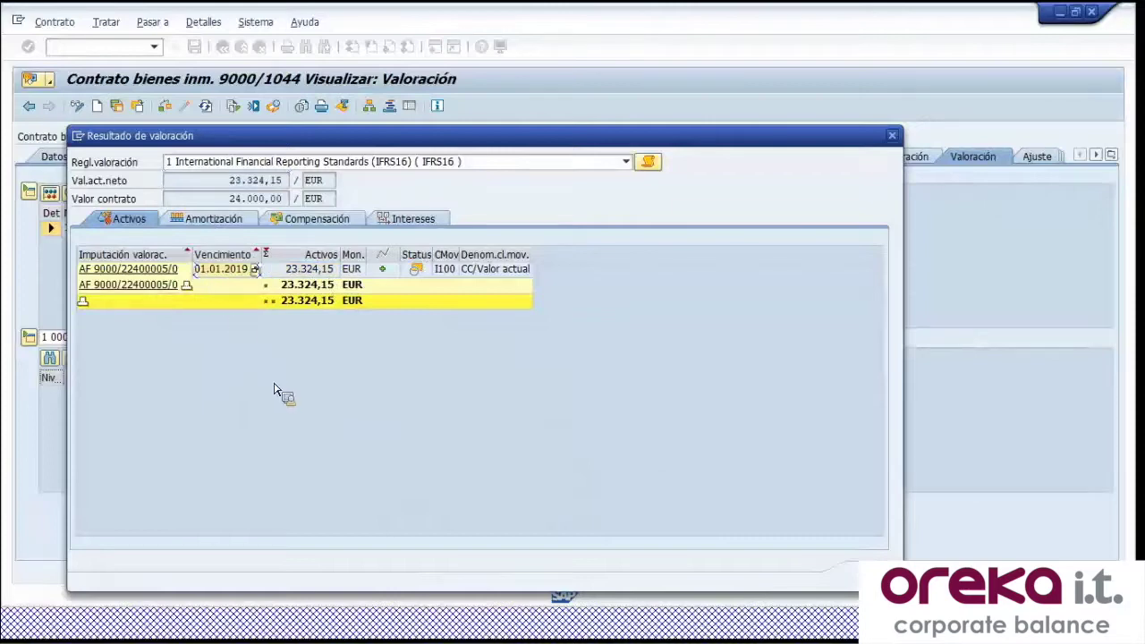
pyautogui.click(213, 220)
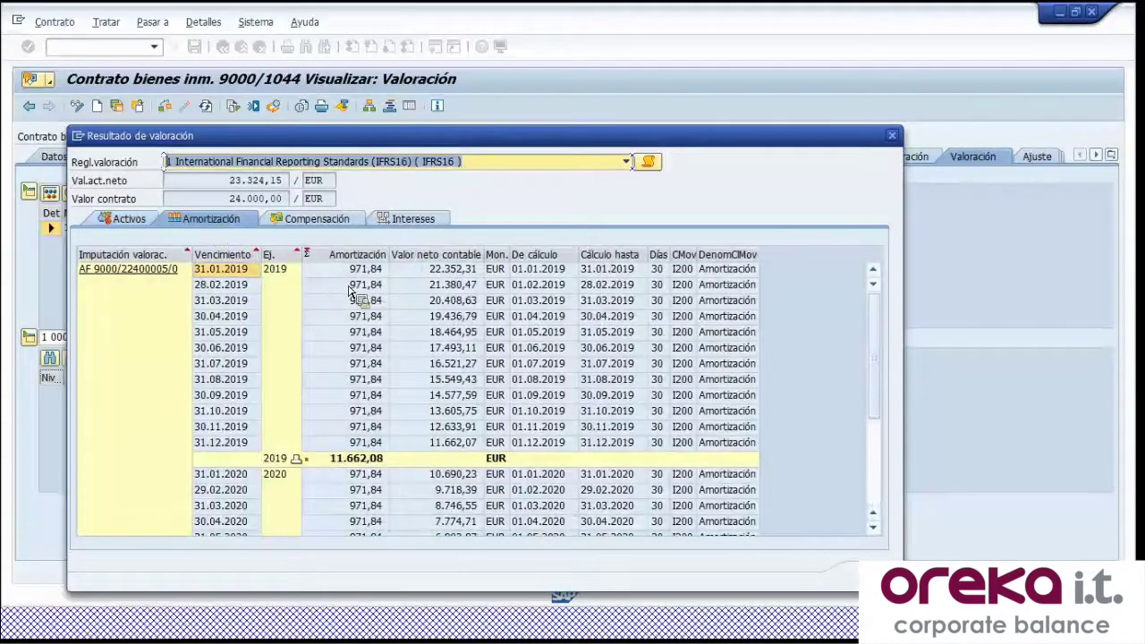
pyautogui.click(338, 271)
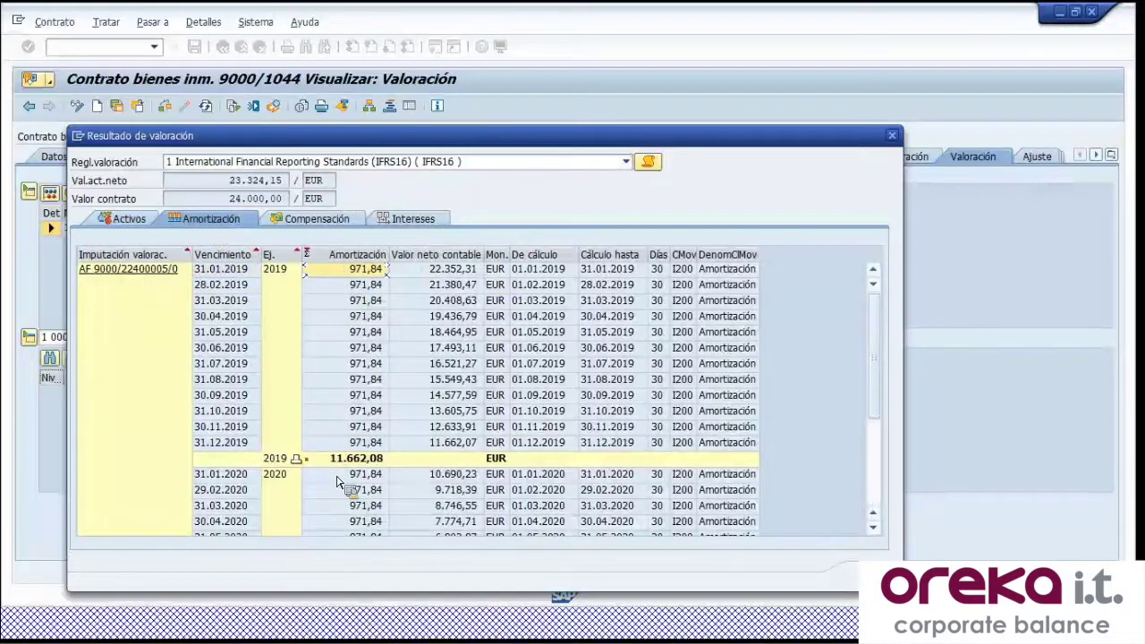
pyautogui.scroll(-2, 338, 483)
pyautogui.click(282, 381)
pyautogui.scroll(-1, 402, 461)
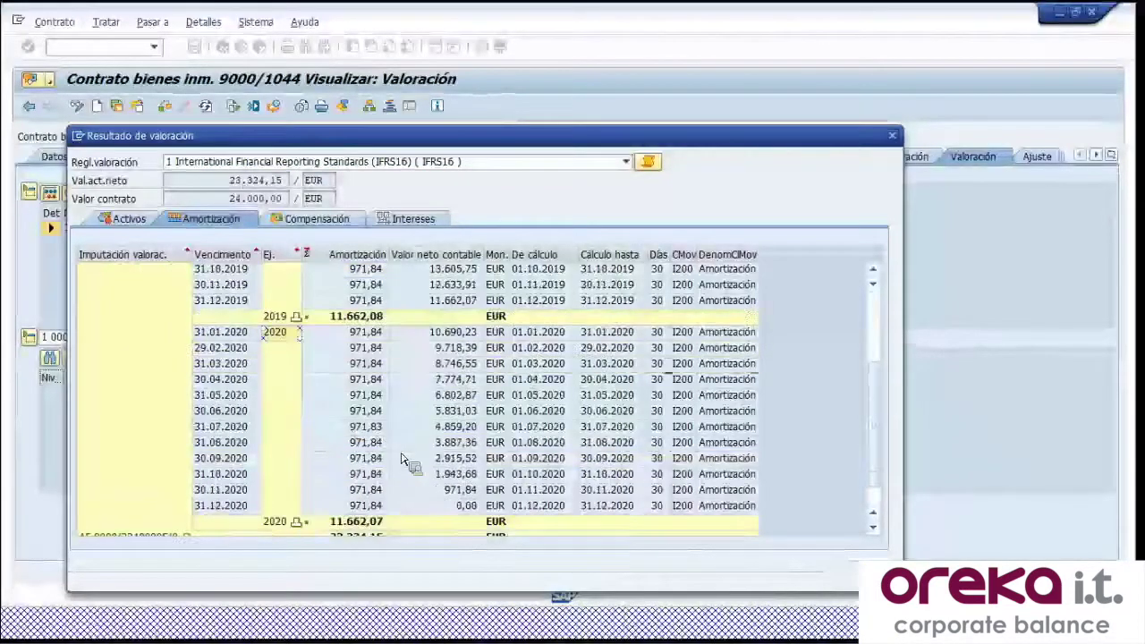
pyautogui.scroll(-1, 402, 460)
pyautogui.click(461, 474)
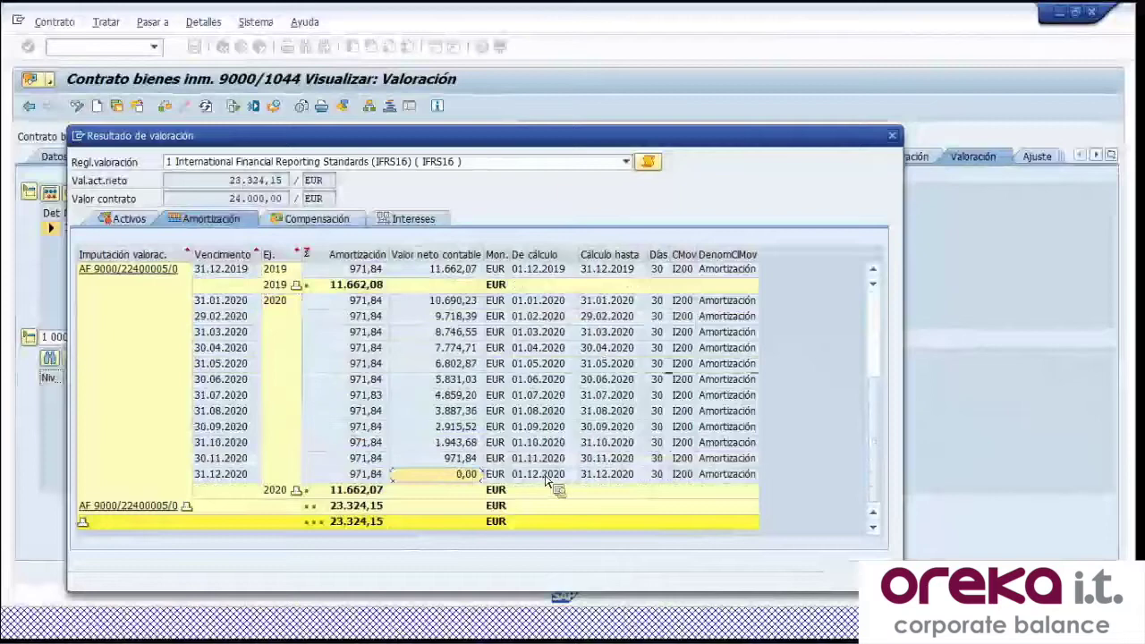
pyautogui.click(352, 508)
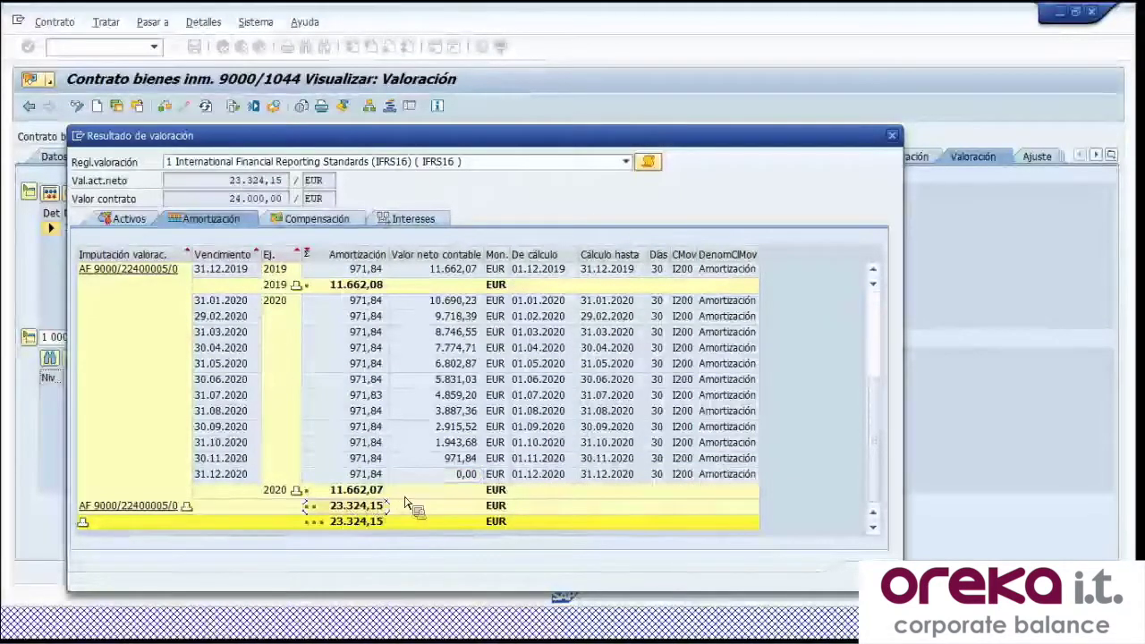
pyautogui.scroll(4, 358, 330)
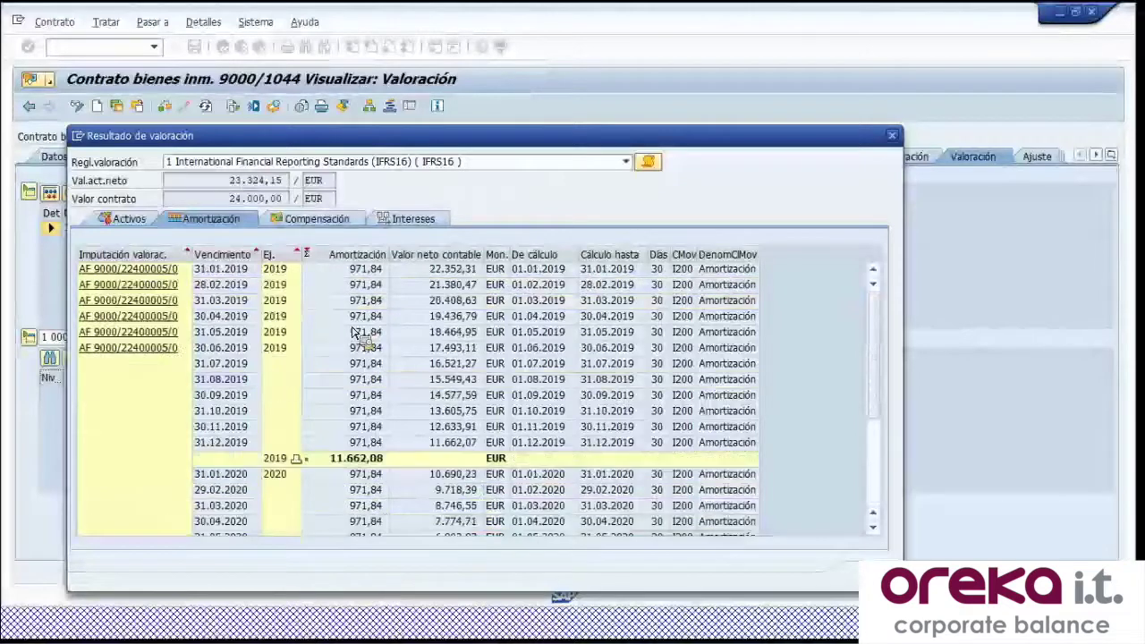
# Check the leasing payments and interest expenses in the valuation result, then accept the result and dismiss the message log
pyautogui.click(318, 220)
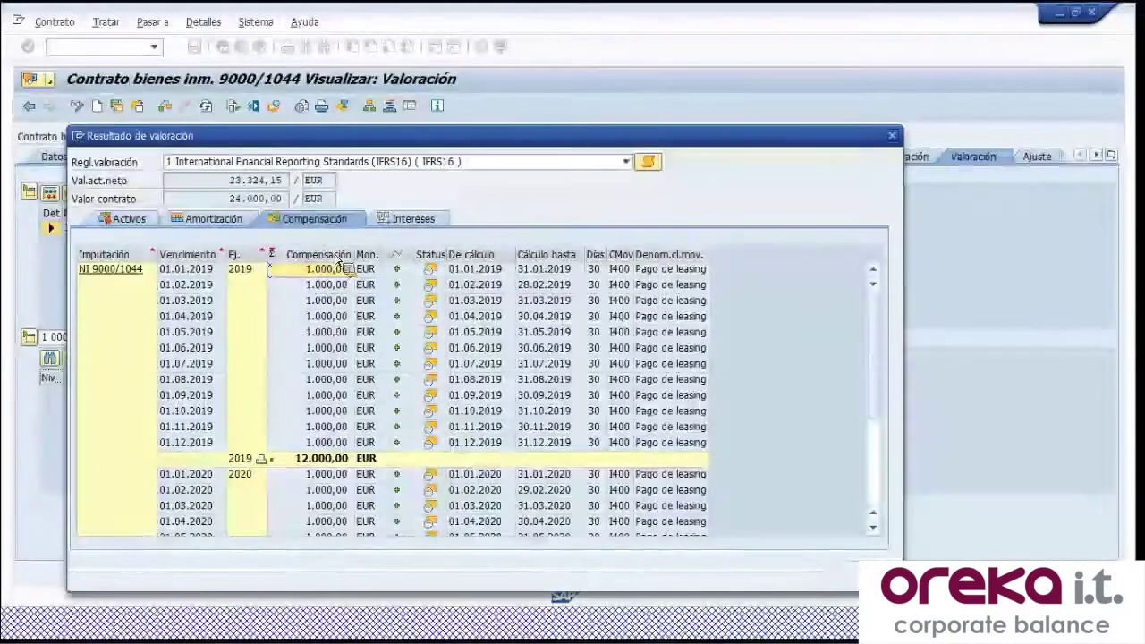
pyautogui.click(400, 220)
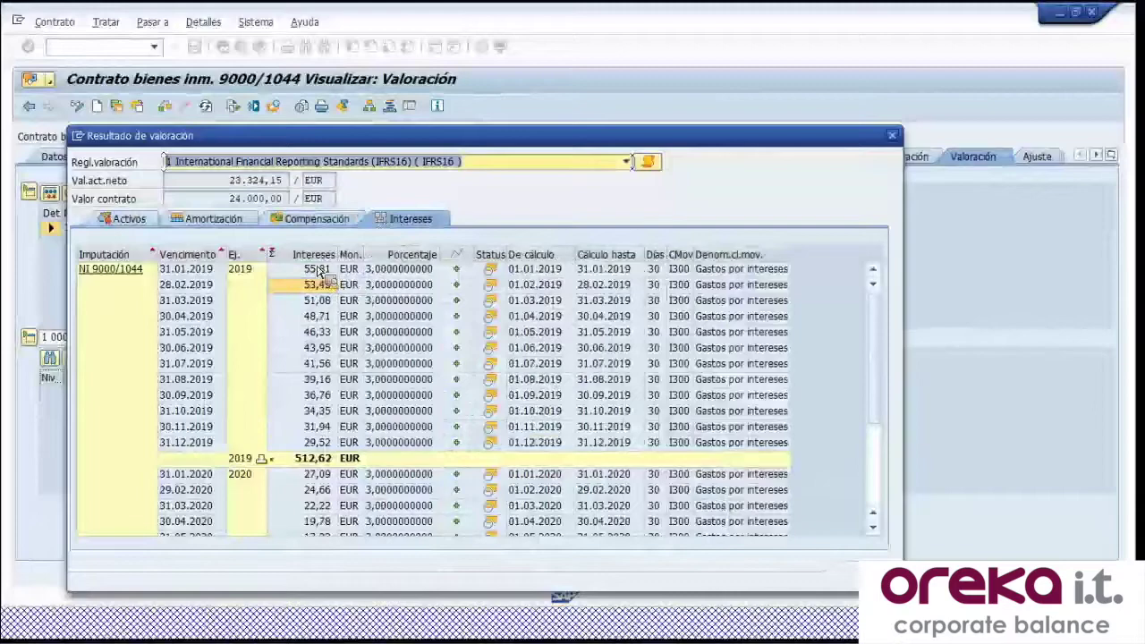
pyautogui.scroll(-1, 329, 324)
pyautogui.scroll(-3, 329, 324)
pyautogui.scroll(4, 295, 393)
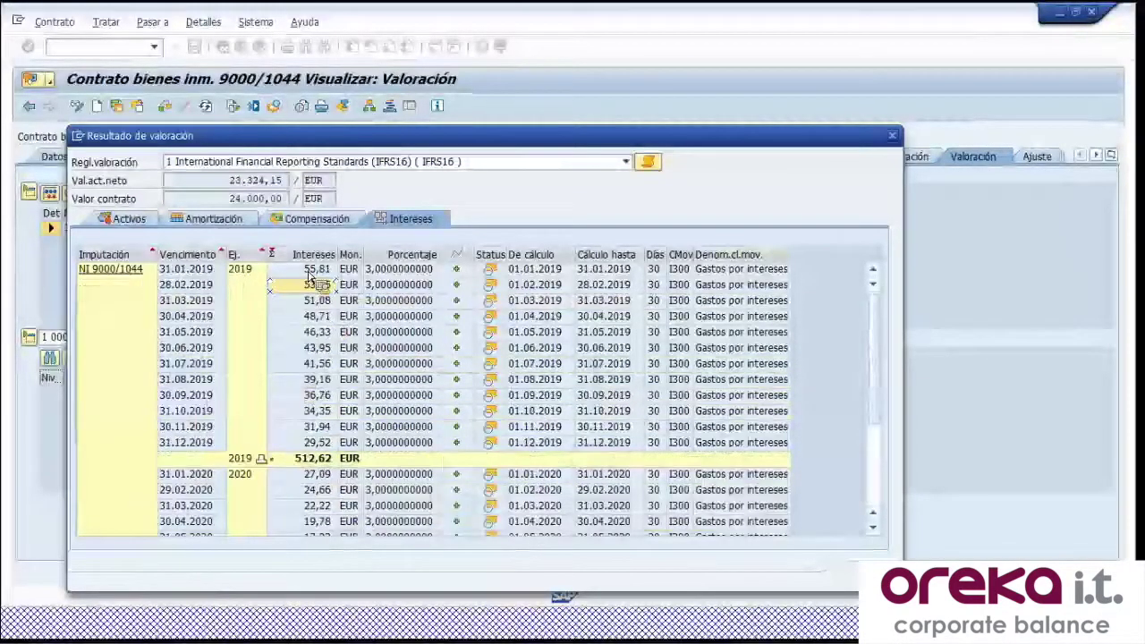
pyautogui.scroll(-1, 323, 404)
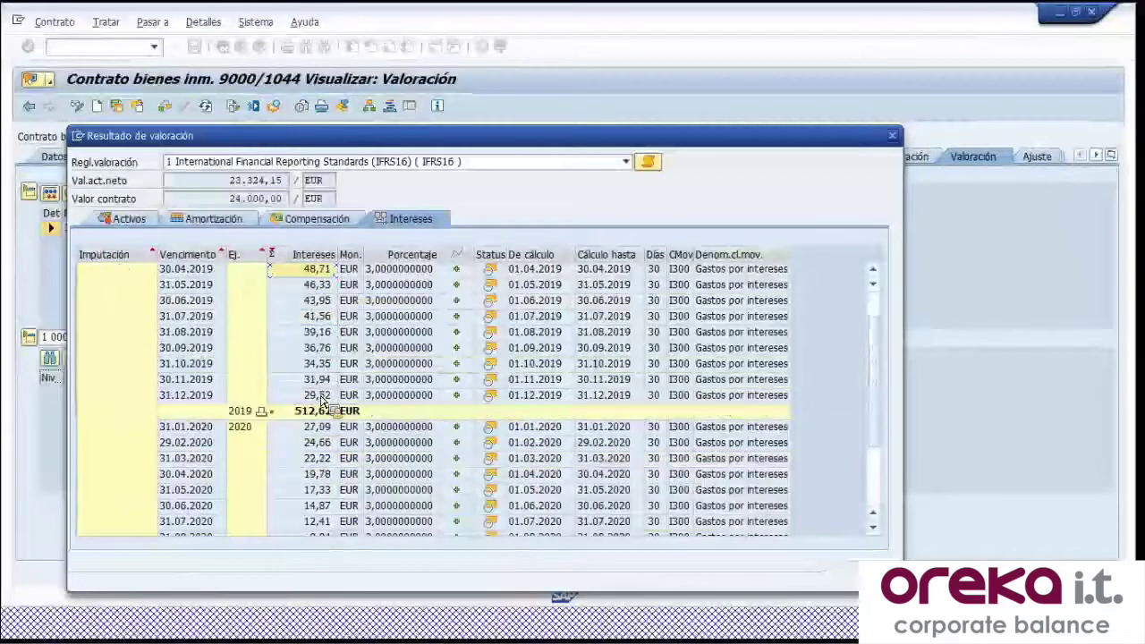
pyautogui.scroll(-3, 323, 404)
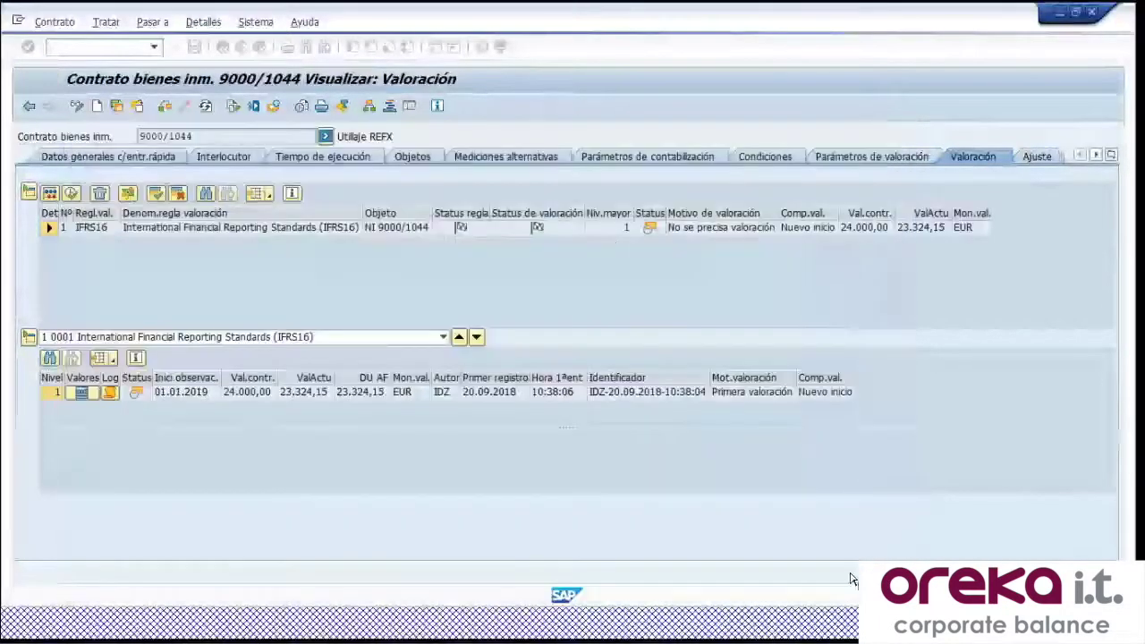
pyautogui.press('Return')
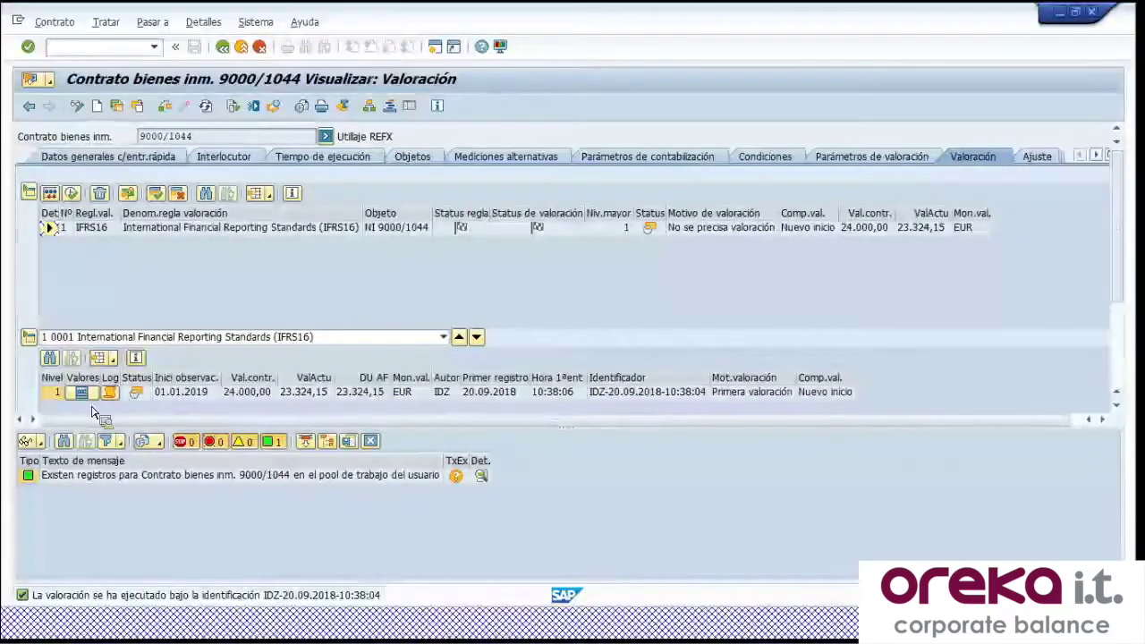
pyautogui.click(371, 441)
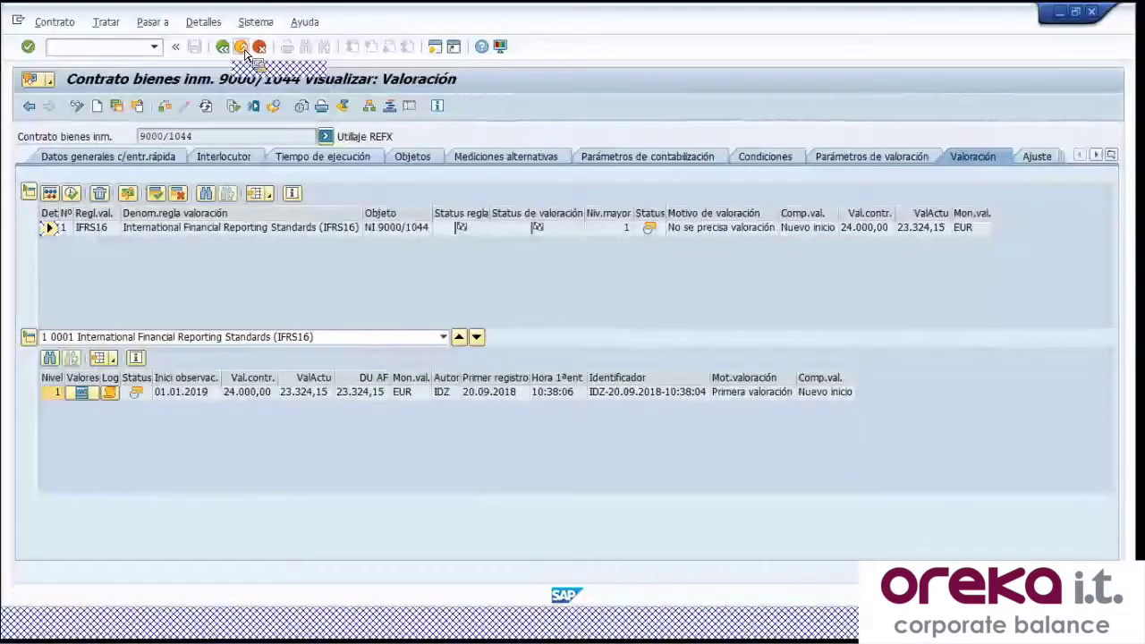
# Leave the contract and open the contract processing transaction within Valoración del balance de contratos under Administración flexible de bienes inmuebles
pyautogui.click(242, 49)
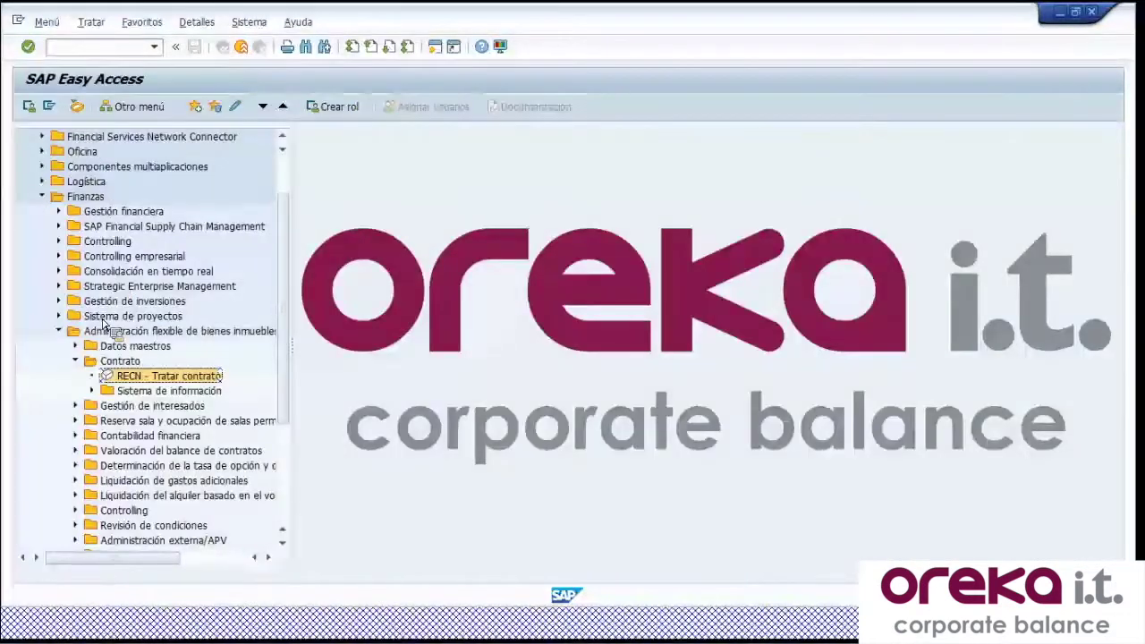
pyautogui.click(153, 333)
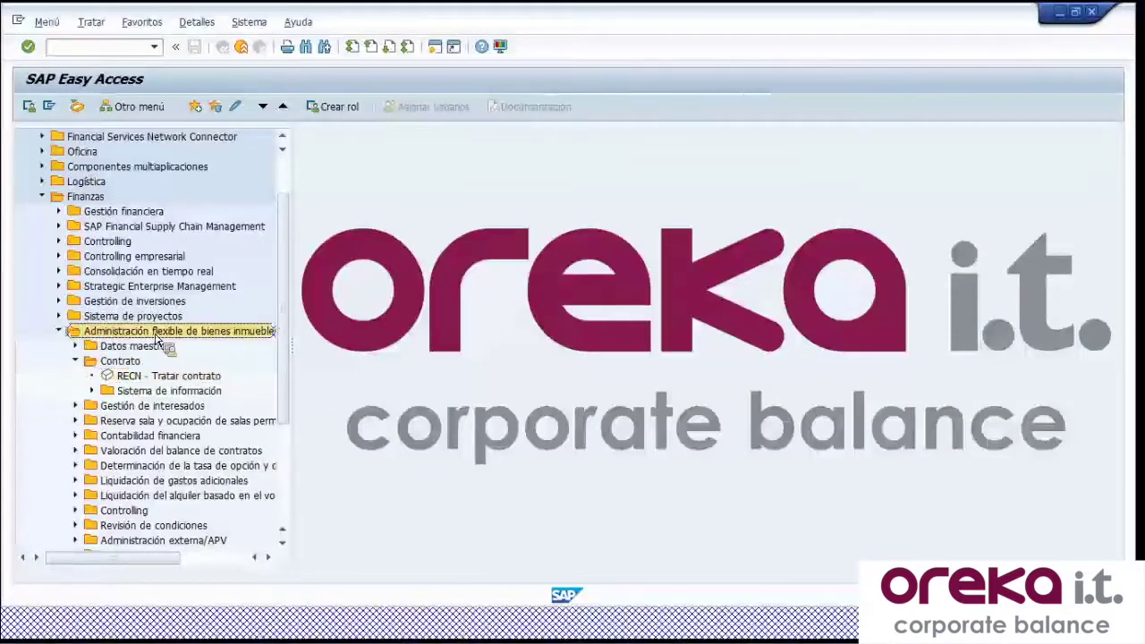
pyautogui.moveTo(288, 351); pyautogui.dragTo(100, 340)
pyautogui.scroll(-1, 100, 340)
pyautogui.moveTo(144, 370); pyautogui.dragTo(80, 355)
pyautogui.scroll(-1, 133, 370)
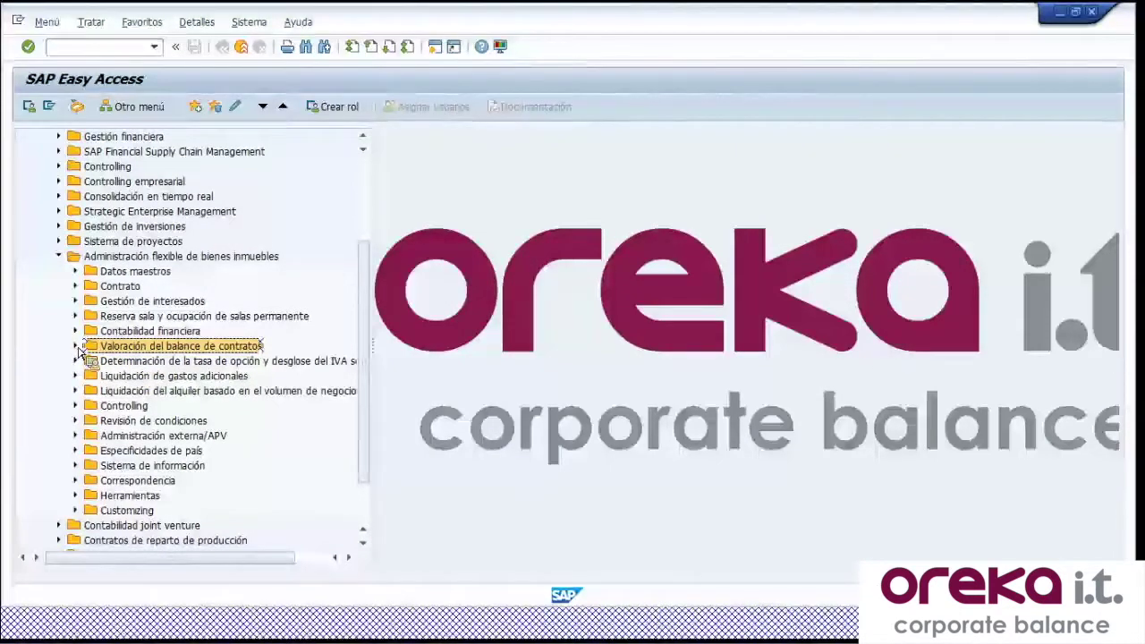
pyautogui.moveTo(87, 353); pyautogui.dragTo(129, 370)
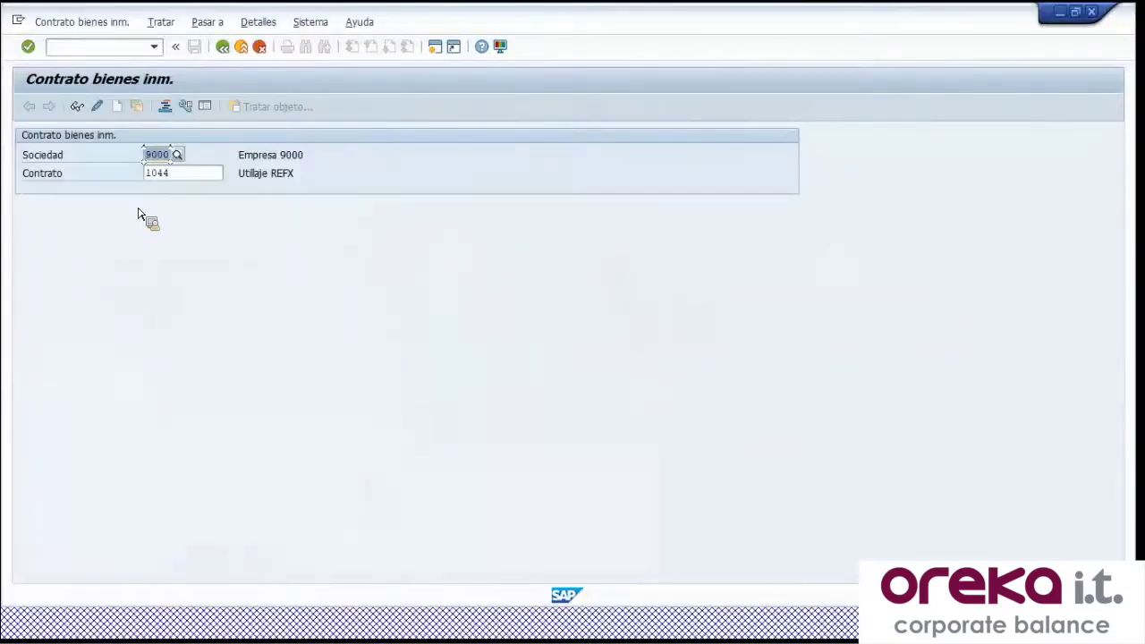
# Open the Utillaje REFX contract of company 9000 in change mode in the contract valuation transaction
pyautogui.click(184, 176)
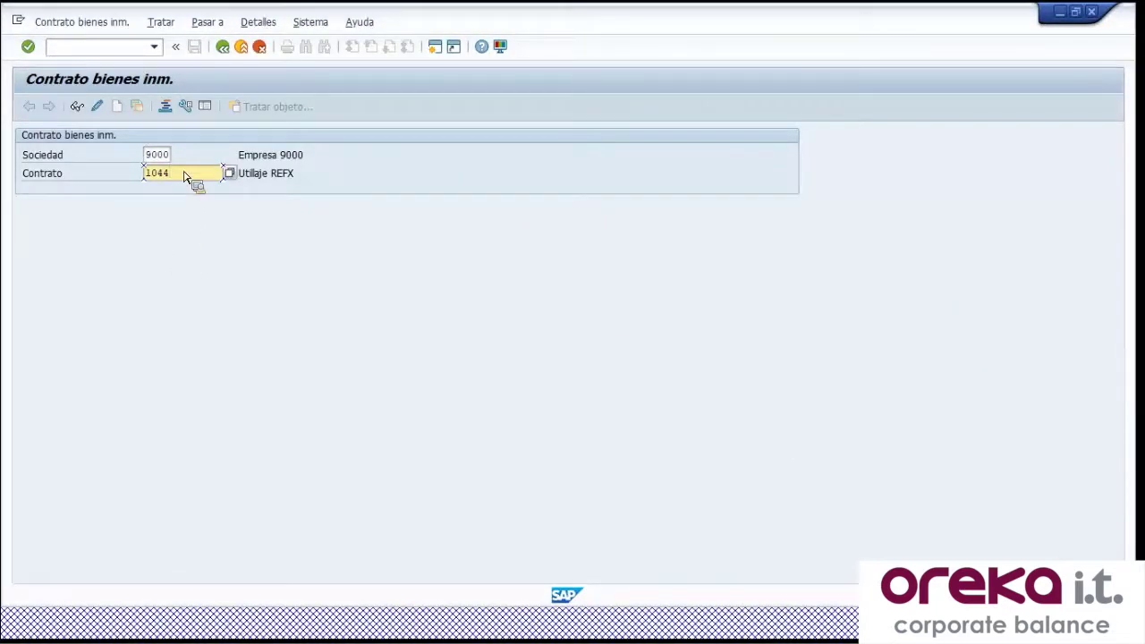
pyautogui.click(96, 106)
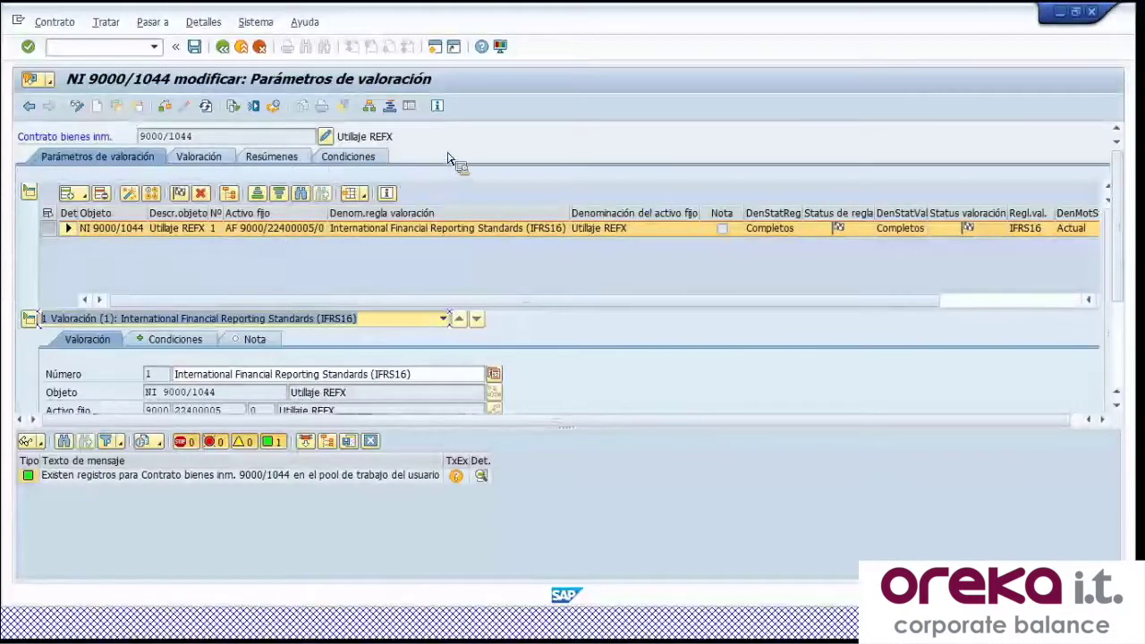
pyautogui.moveTo(141, 136); pyautogui.dragTo(210, 135)
pyautogui.click(205, 136)
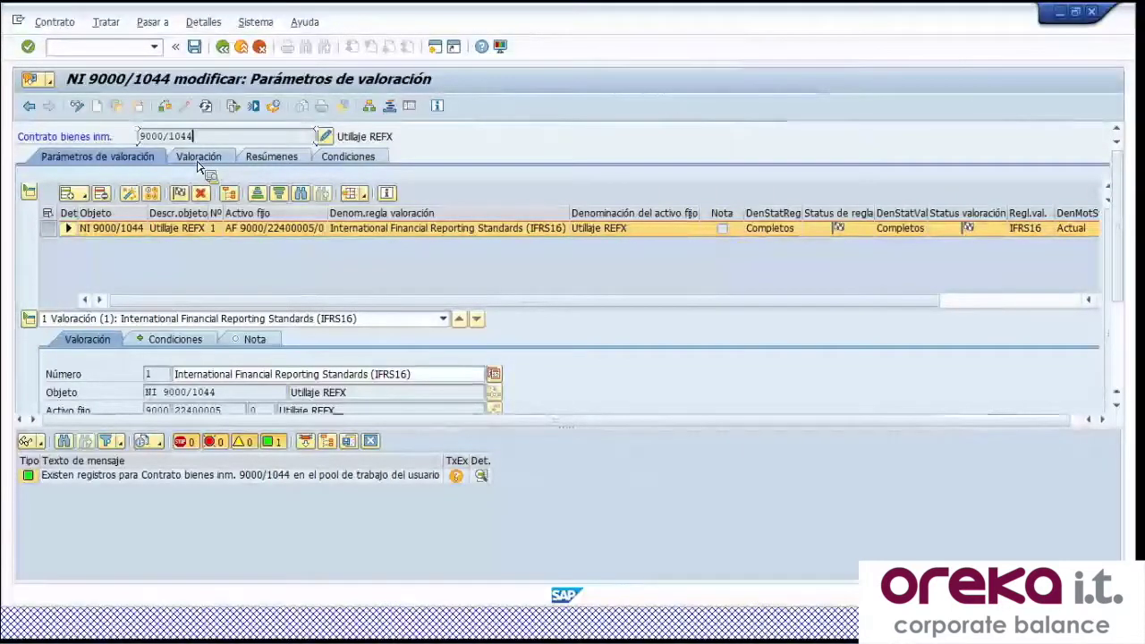
# Dismiss the message log and review the Utillaje REFX contract's valuation parameters, valuation, summaries and conditions
pyautogui.click(371, 441)
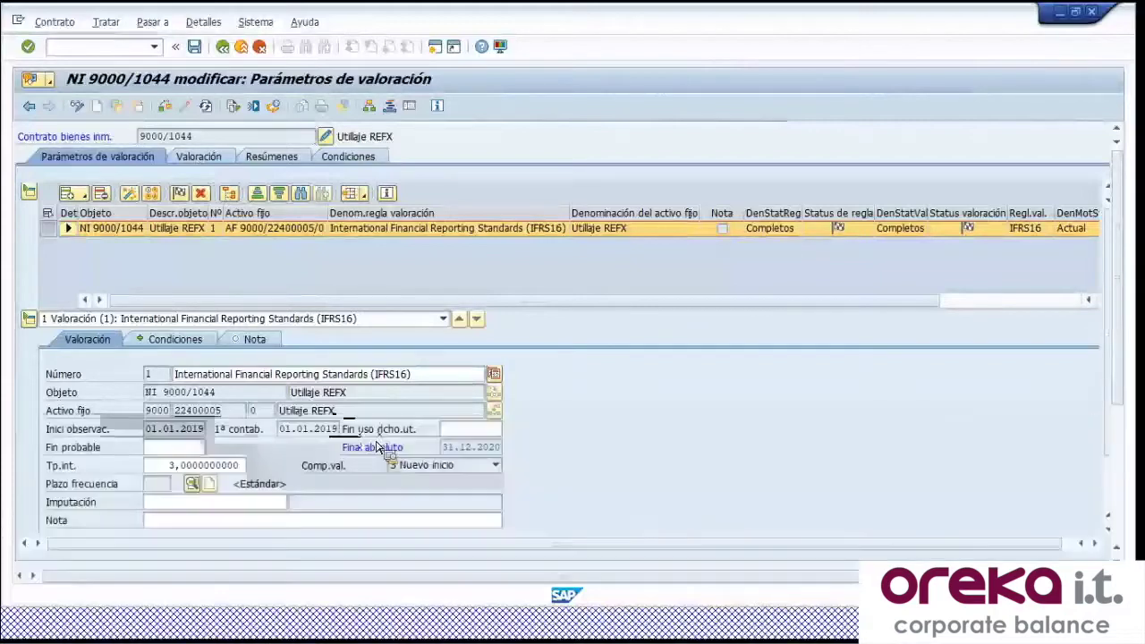
pyautogui.click(208, 158)
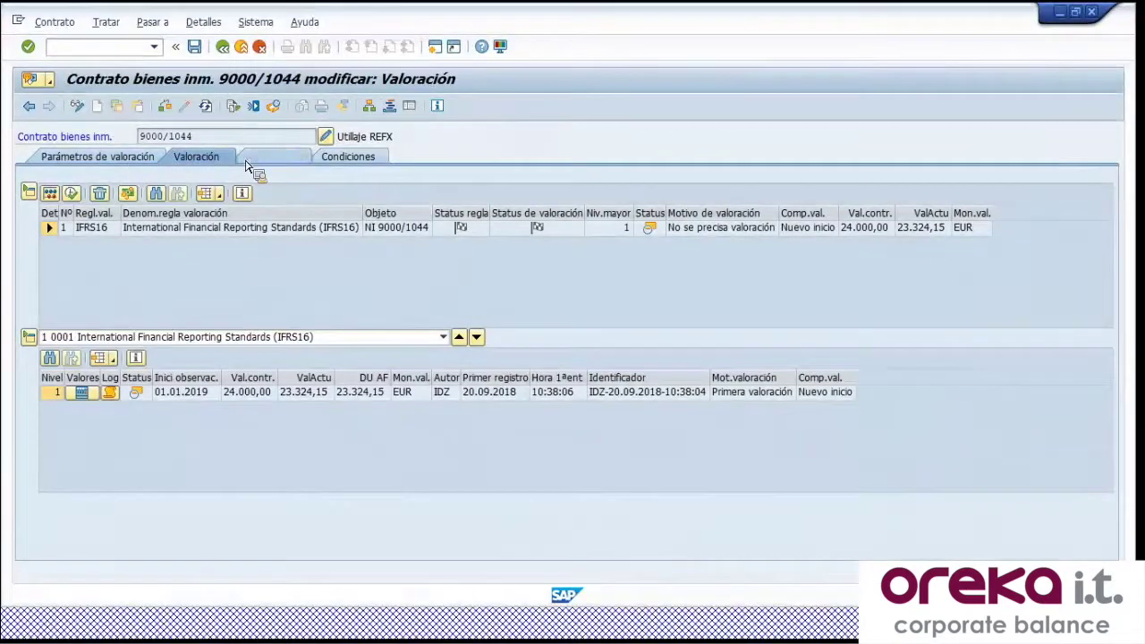
pyautogui.click(143, 159)
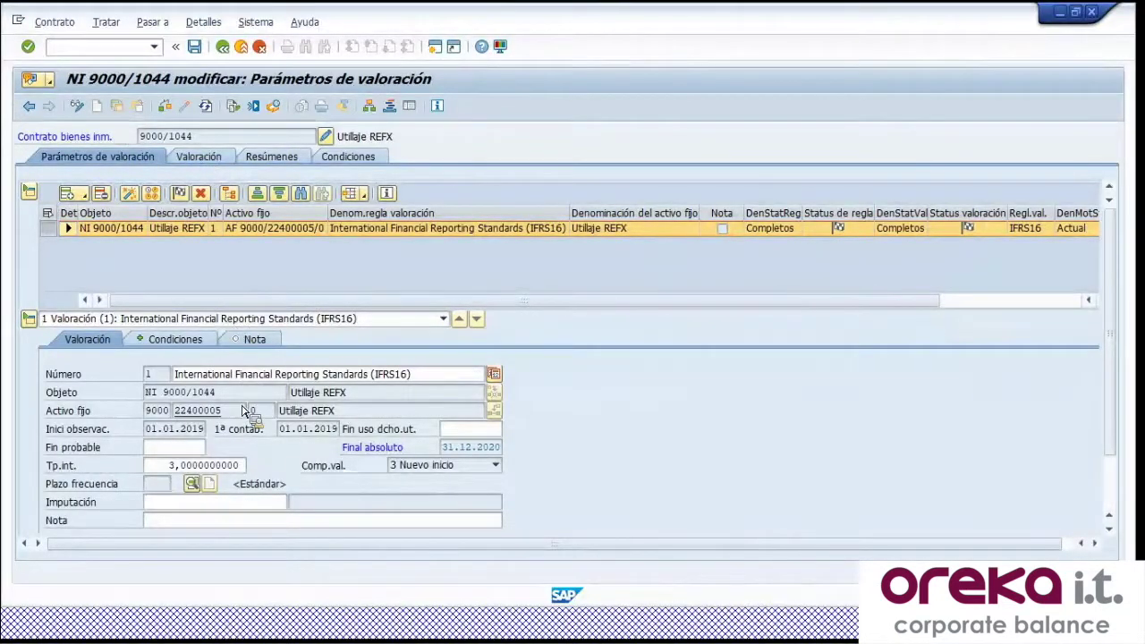
pyautogui.click(198, 158)
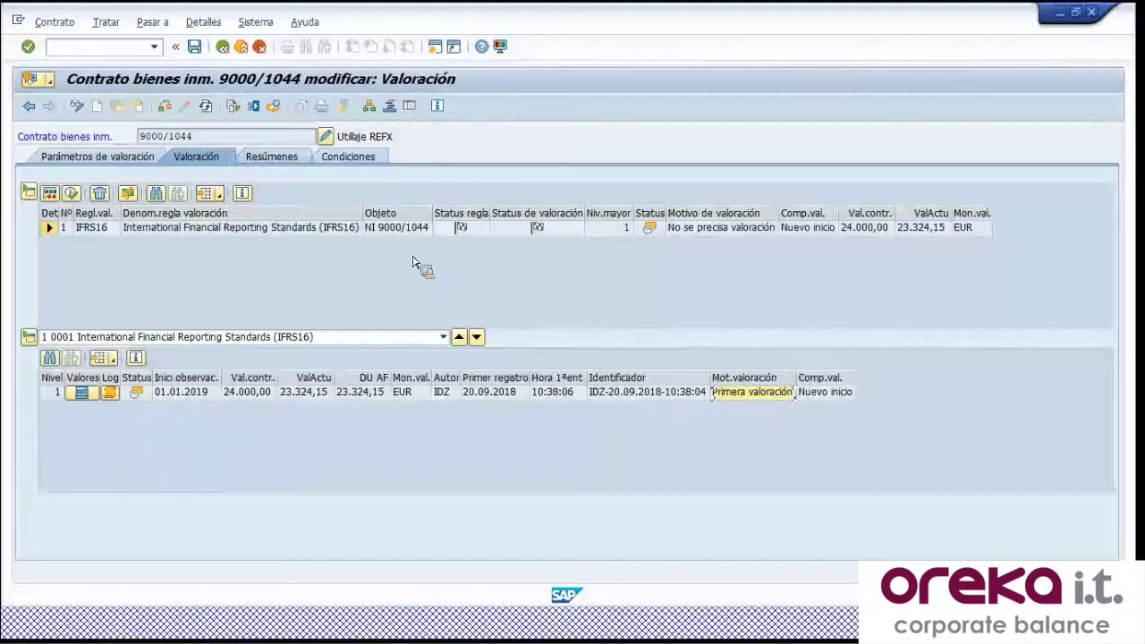
pyautogui.click(283, 161)
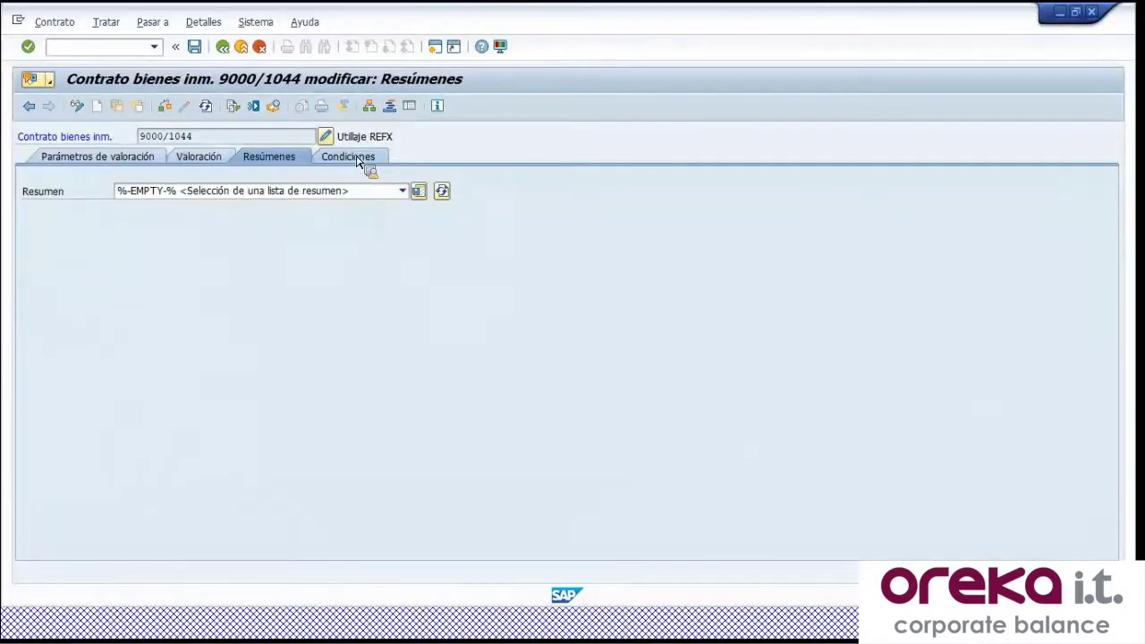
pyautogui.click(359, 159)
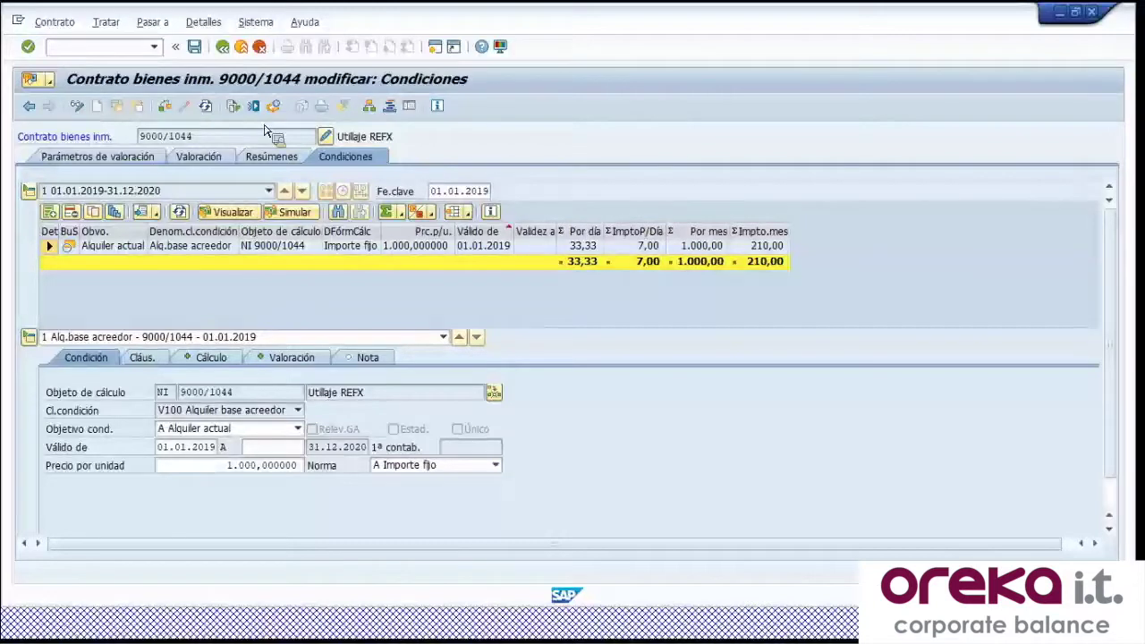
# Set the interest rate in the IFRS16 valuation parameters to 4, save the contract and dismiss the message log
pyautogui.click(107, 159)
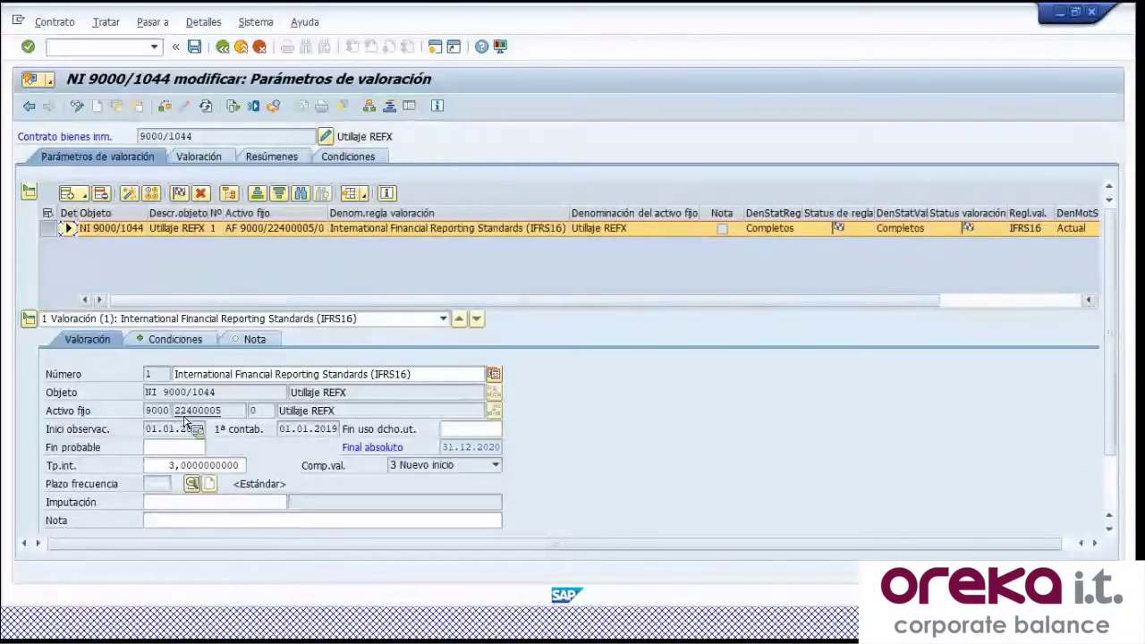
pyautogui.click(160, 469)
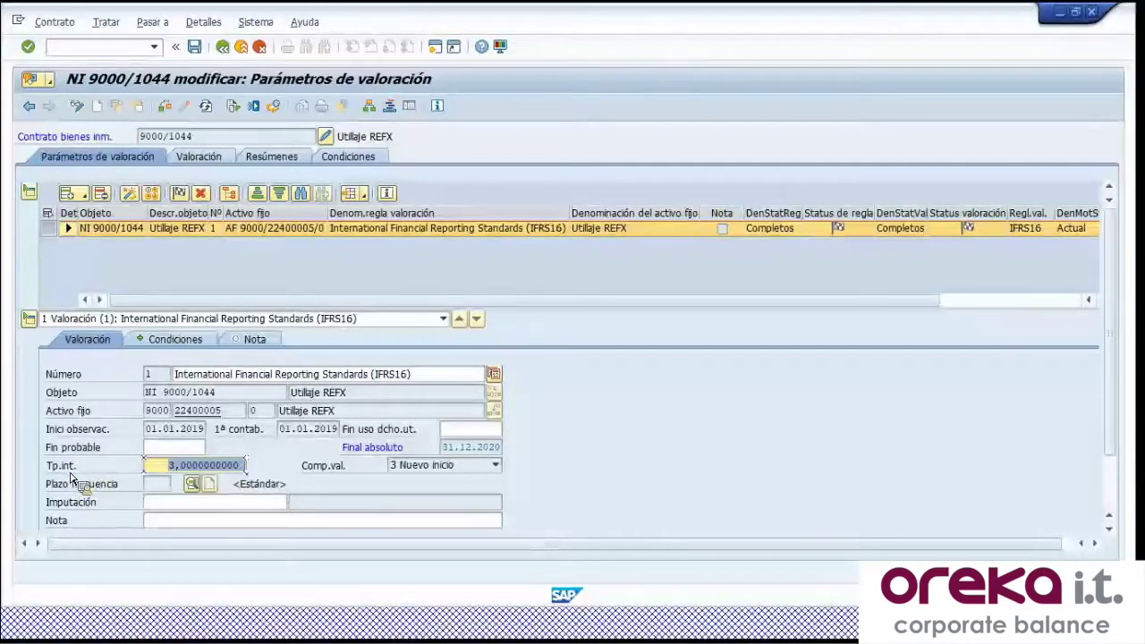
pyautogui.write('4')
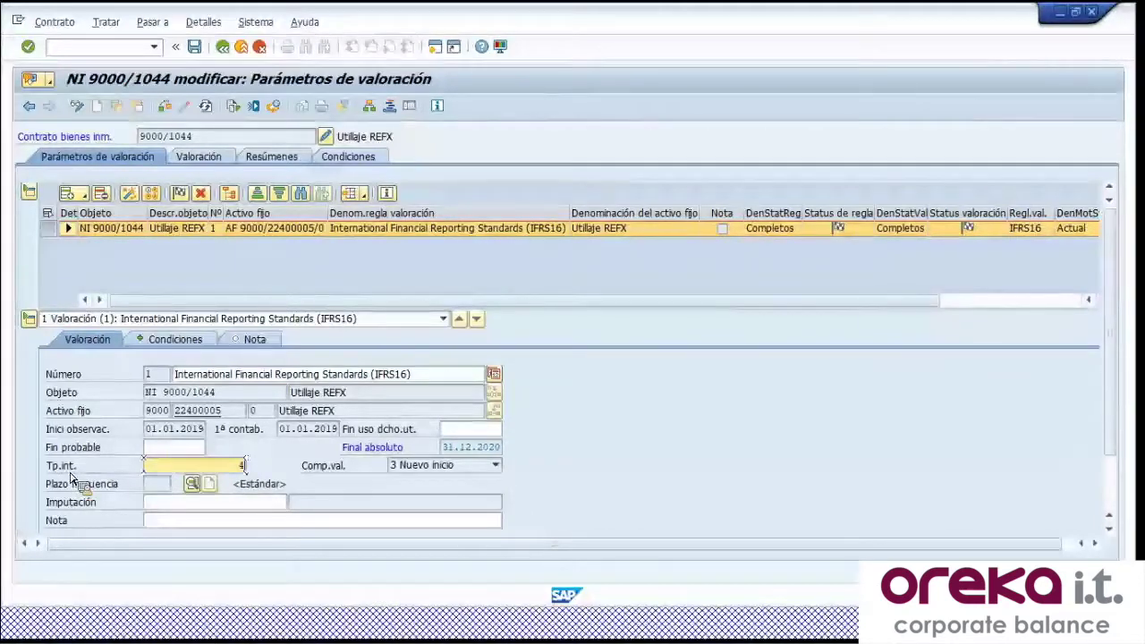
pyautogui.press('Return')
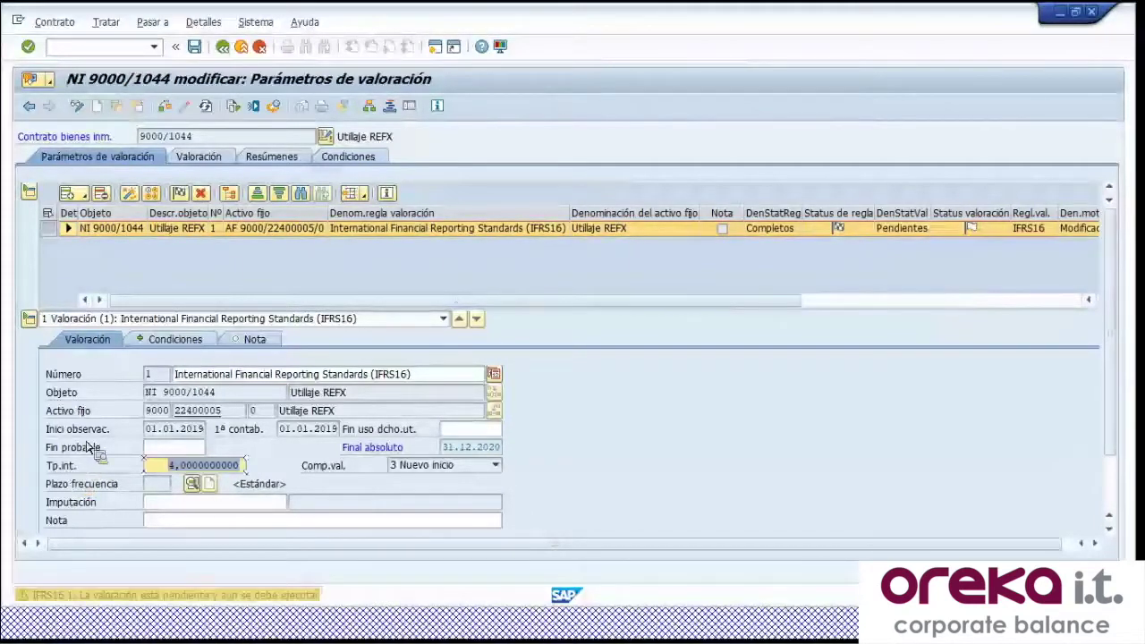
pyautogui.click(193, 46)
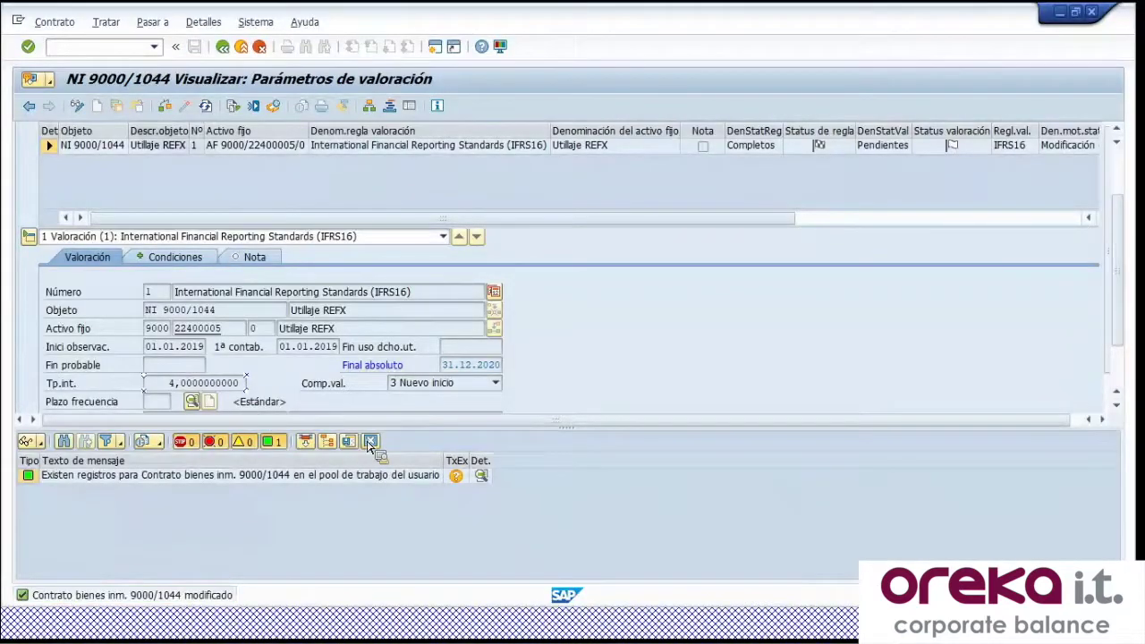
pyautogui.click(371, 441)
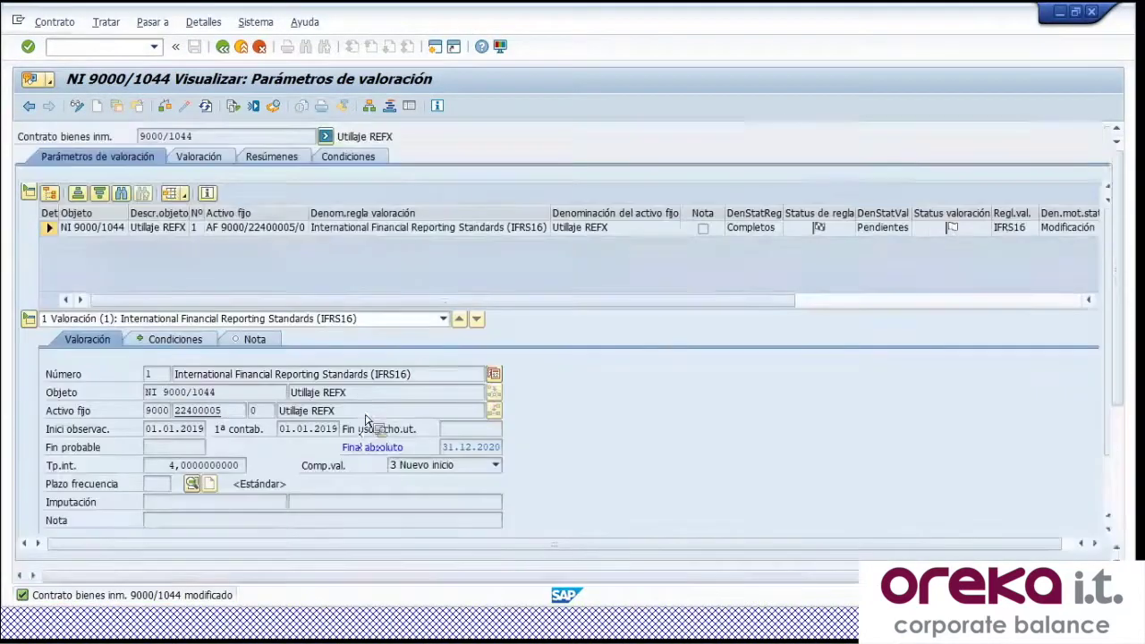
# Execute the contract's IFRS16 valuation with the proposed identifier, check the net present value and close the result and message log
pyautogui.click(213, 157)
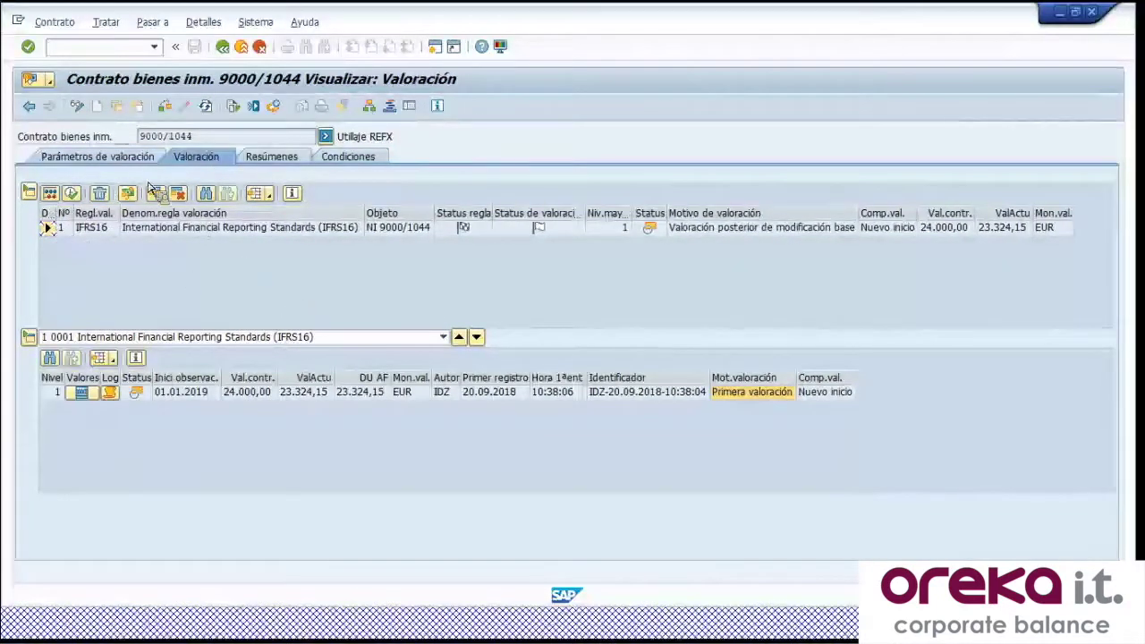
pyautogui.click(73, 195)
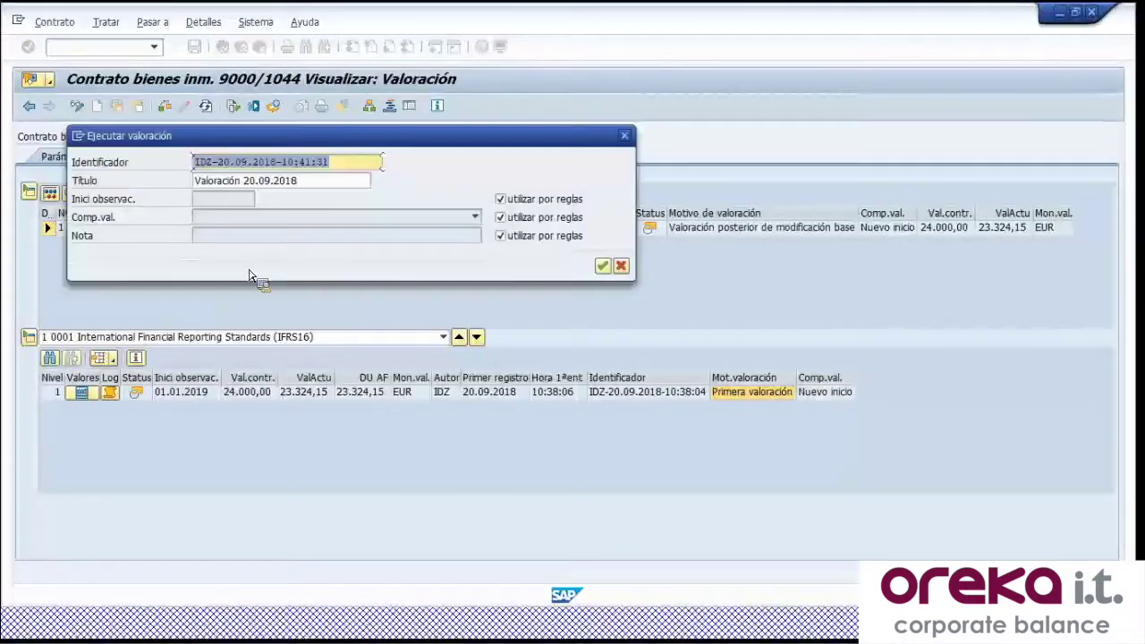
pyautogui.click(602, 265)
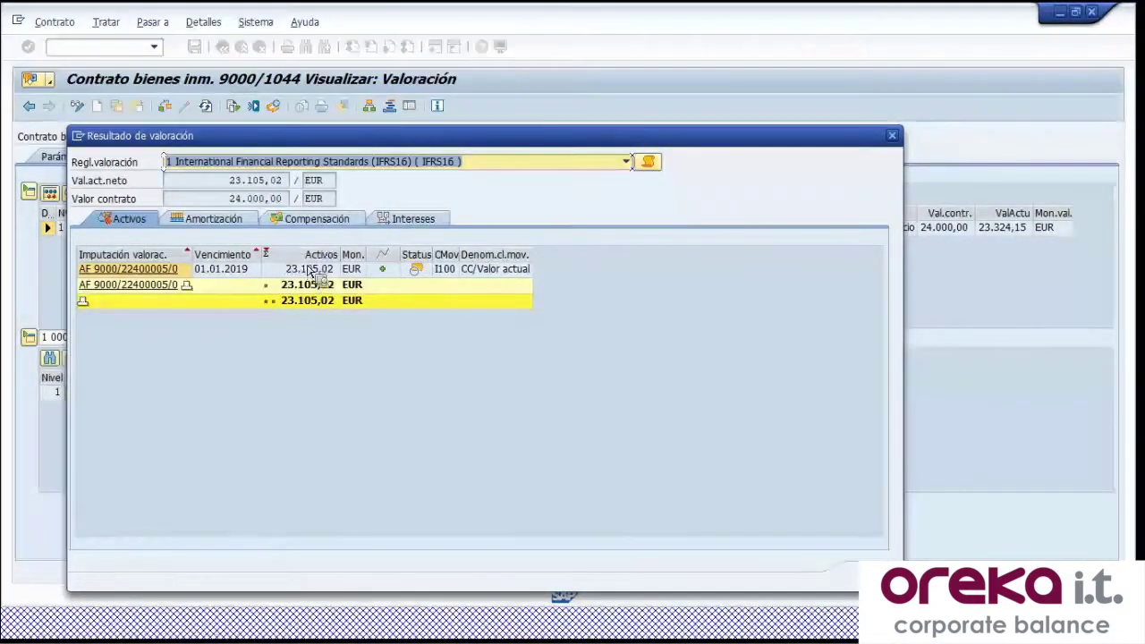
pyautogui.moveTo(231, 184); pyautogui.dragTo(288, 183)
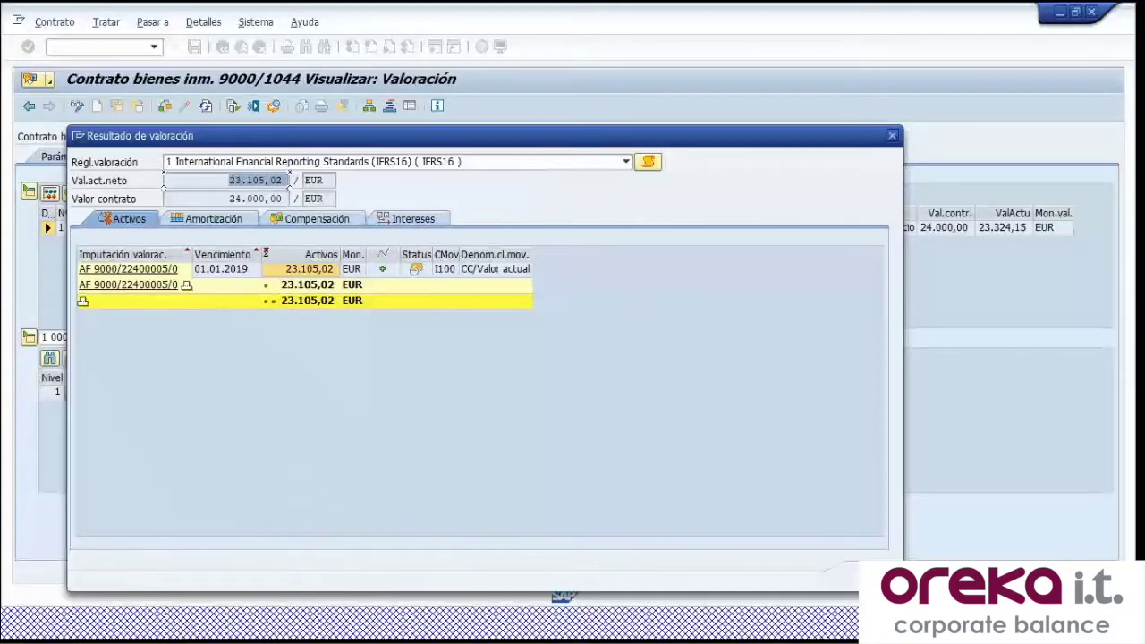
pyautogui.click(892, 135)
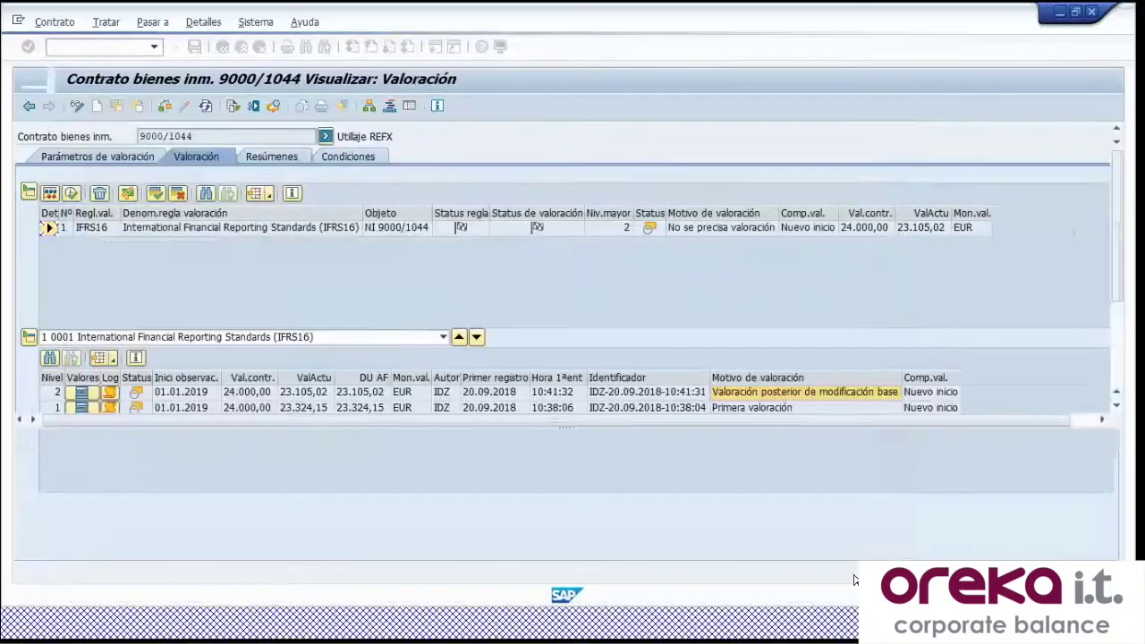
pyautogui.click(371, 441)
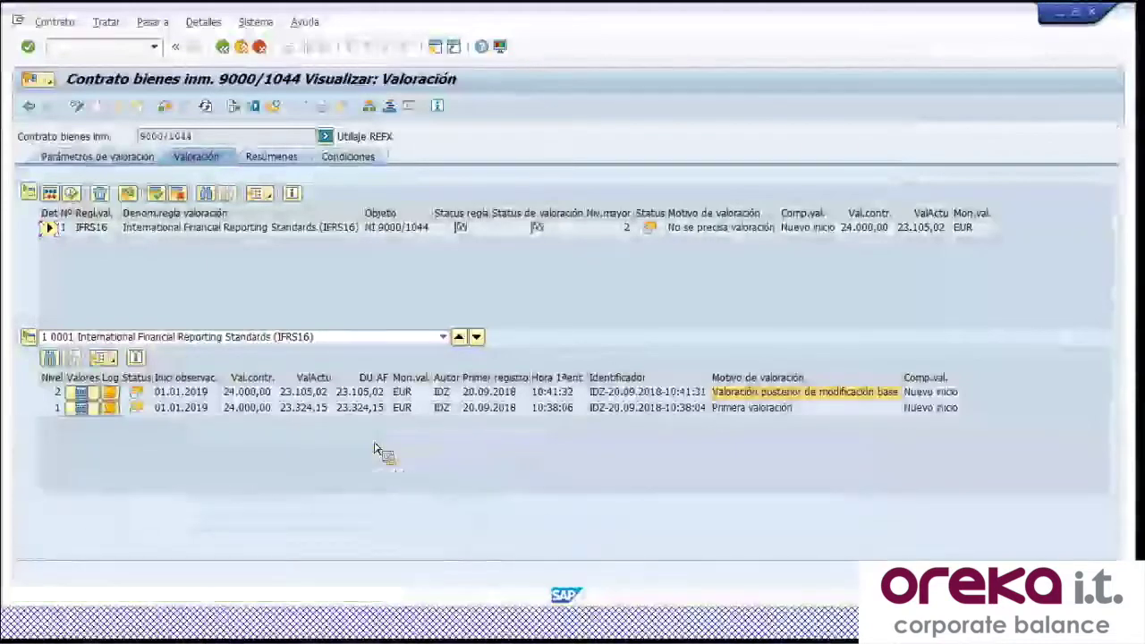
# Compare the reasons of the two valuation levels and check the interest rate in the valuation parameters
pyautogui.click(57, 407)
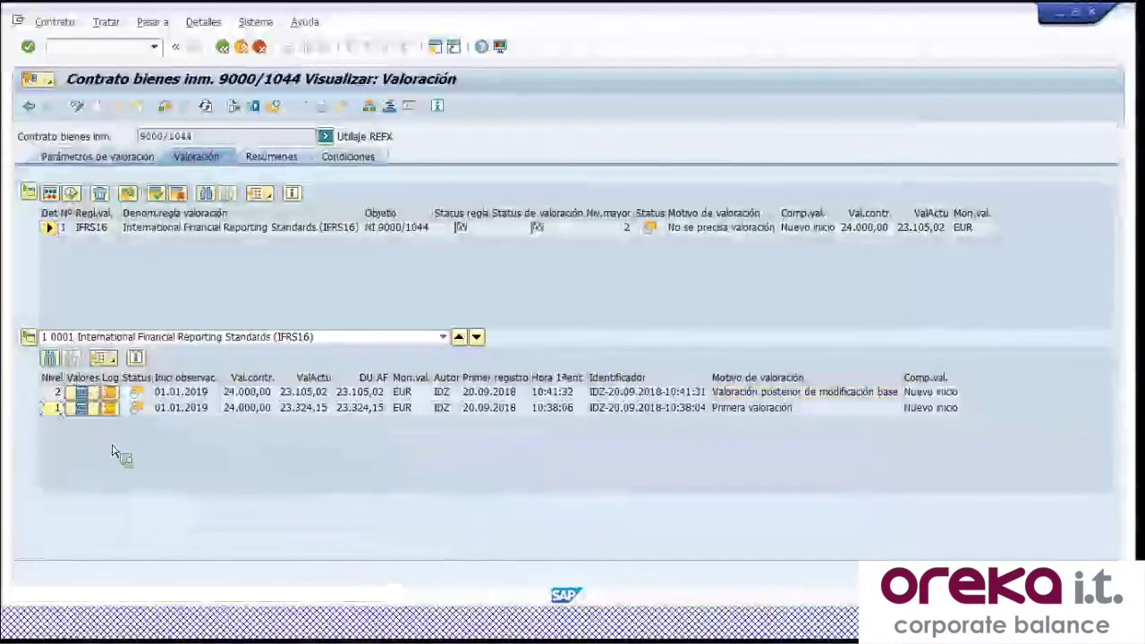
pyautogui.click(744, 394)
pyautogui.click(748, 408)
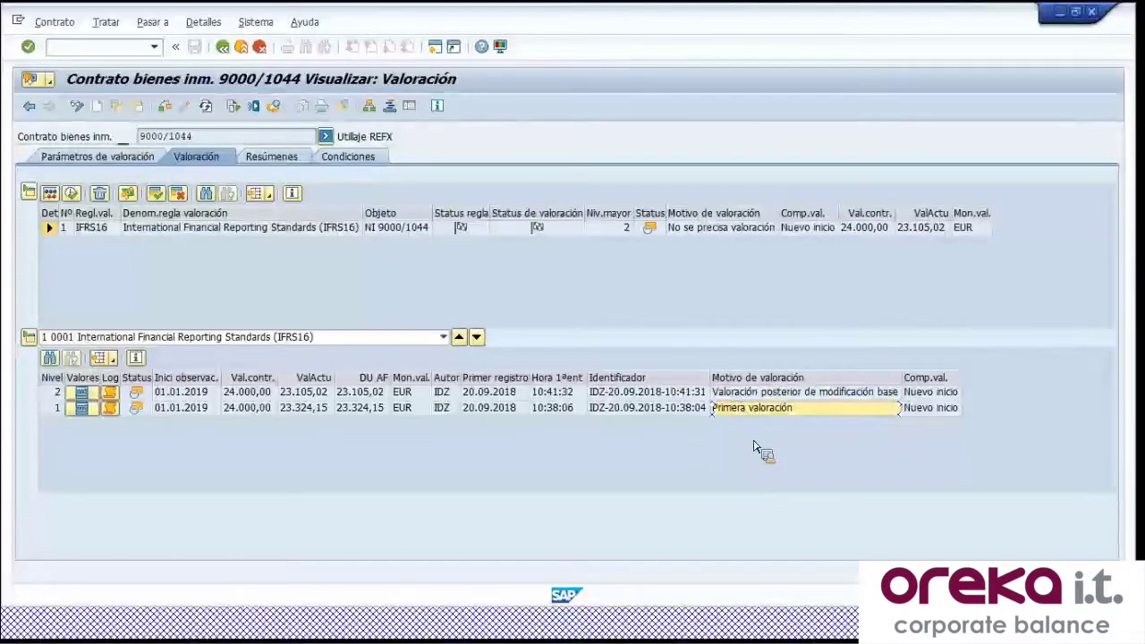
pyautogui.doubleClick(221, 231)
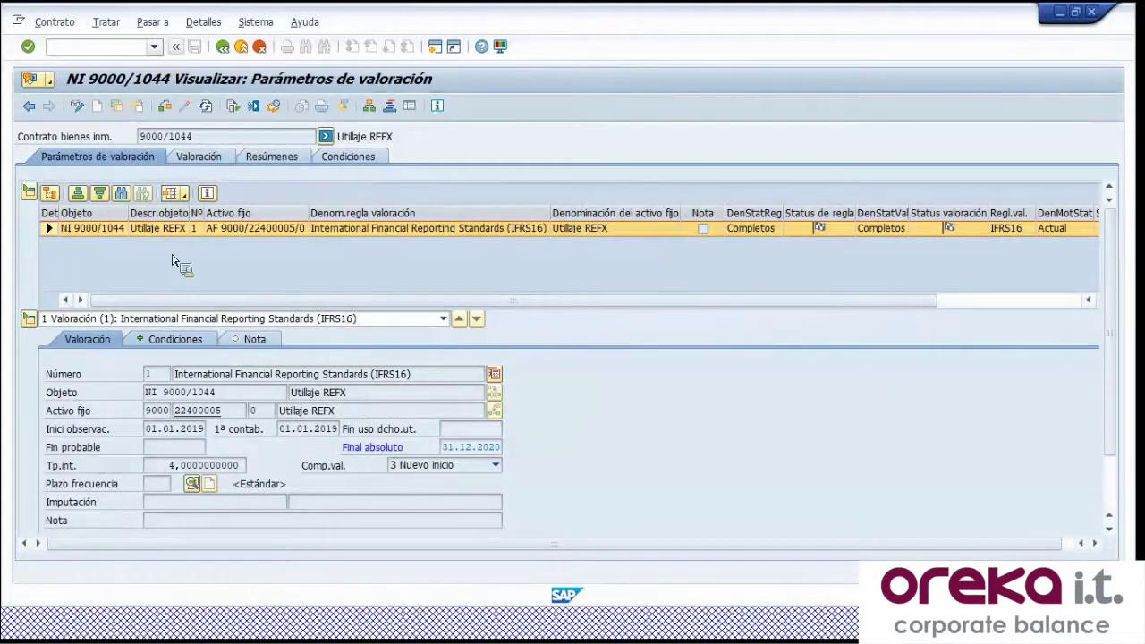
pyautogui.doubleClick(167, 471)
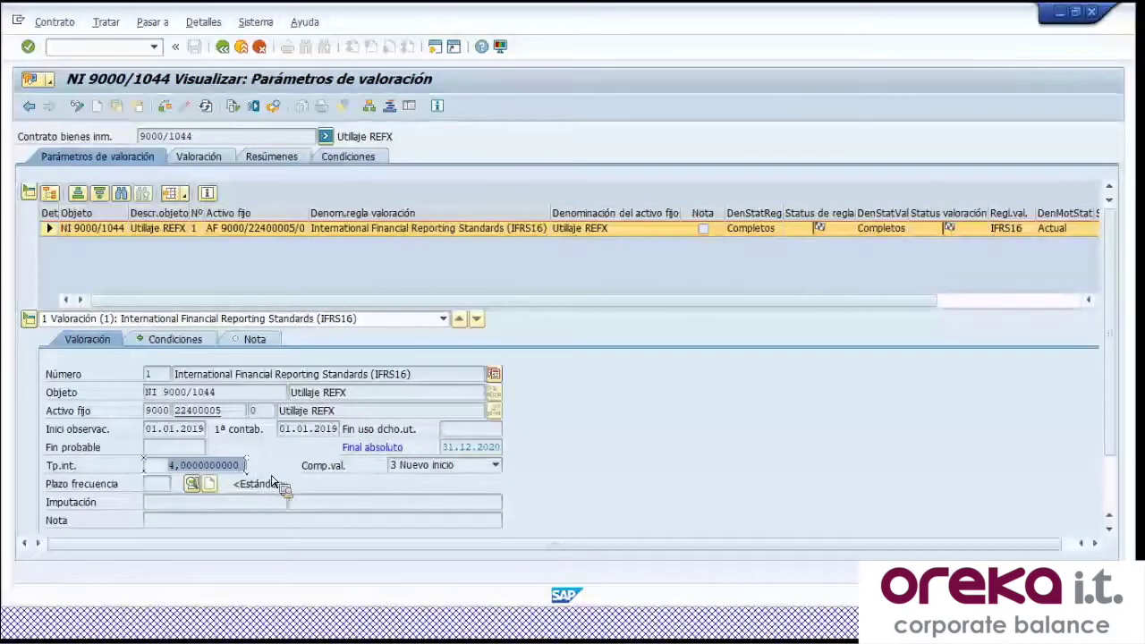
pyautogui.click(198, 158)
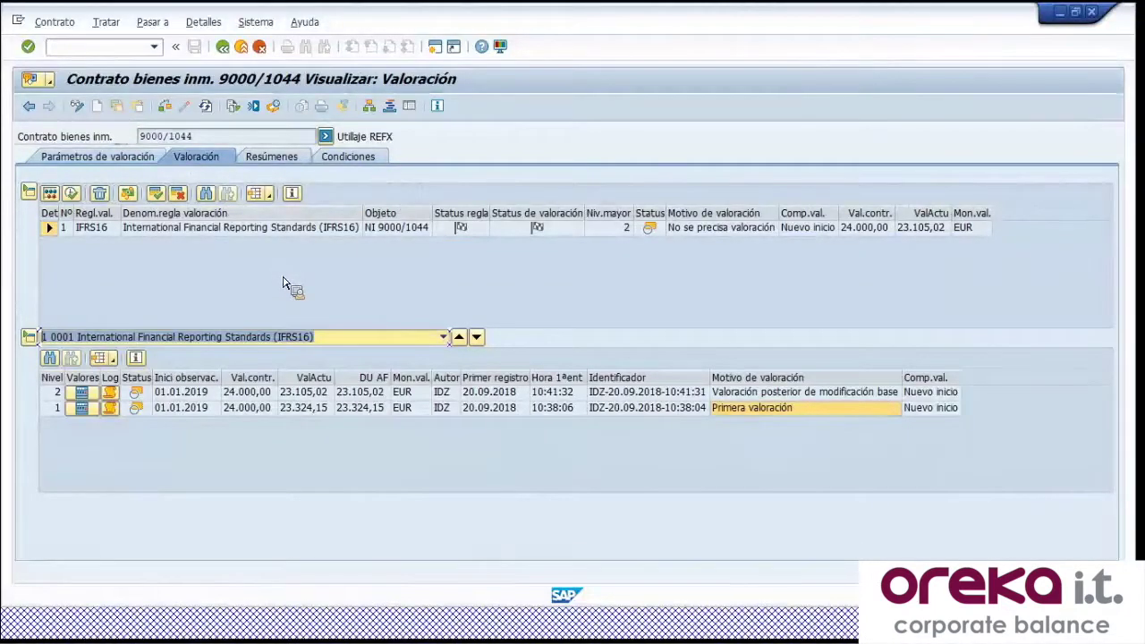